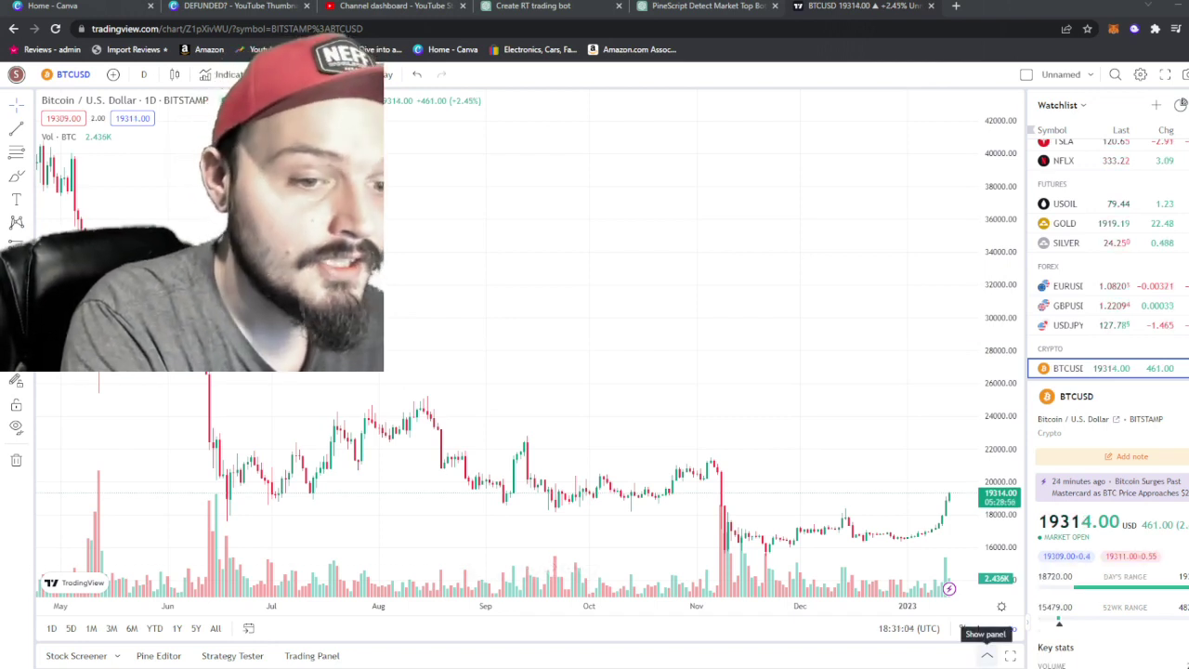
Open TradingView's Pine Editor panel, which holds an empty untitled script.
{"action": "left_click", "coordinate": [986, 654]}
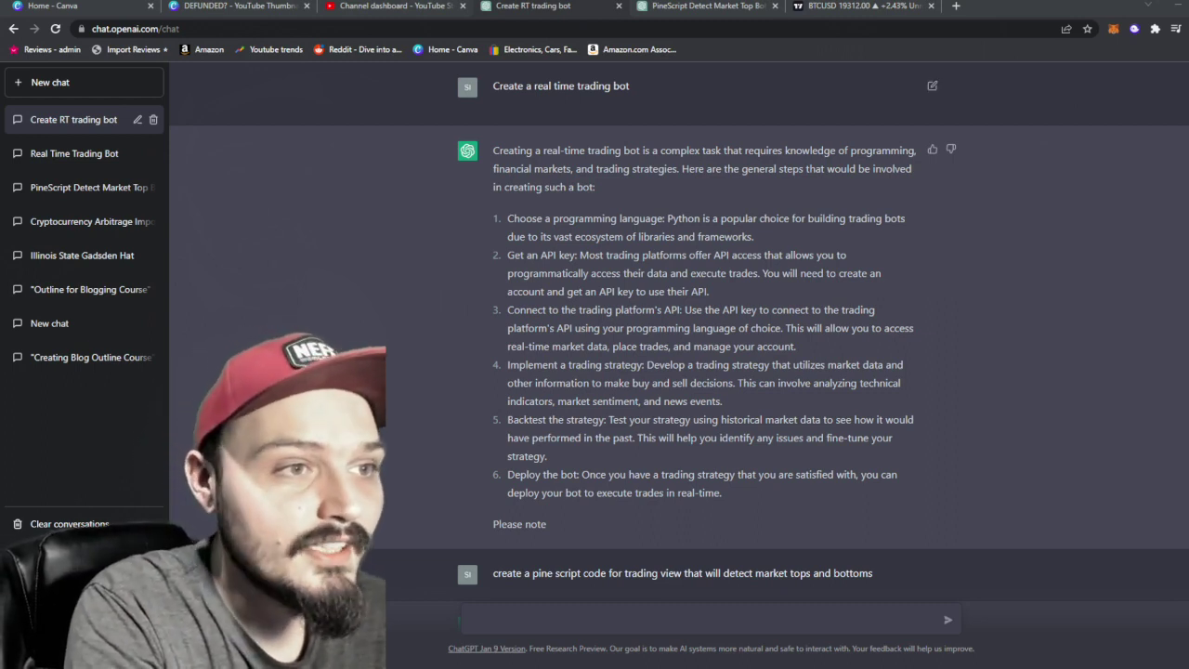
Review the trading-bot prompt and locate the Market Tops and Bottoms Detector script reply.
{"action": "left_click_drag", "start_coordinate": [493, 86], "coordinate": [653, 96]}
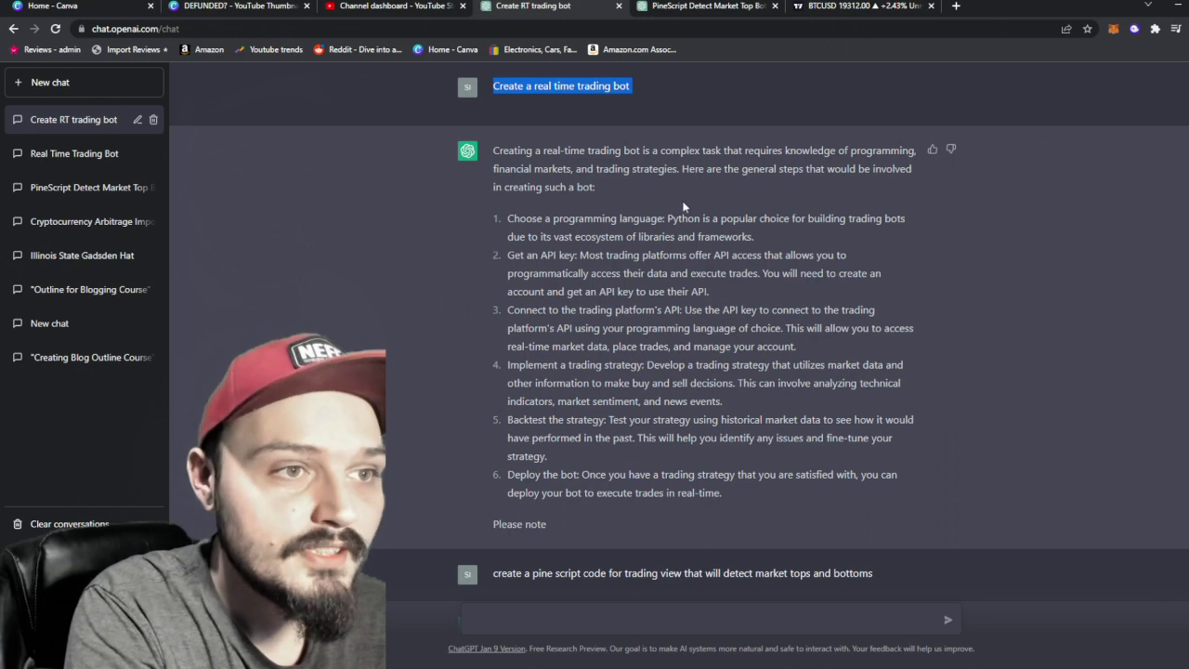
{"action": "left_click", "coordinate": [947, 234]}
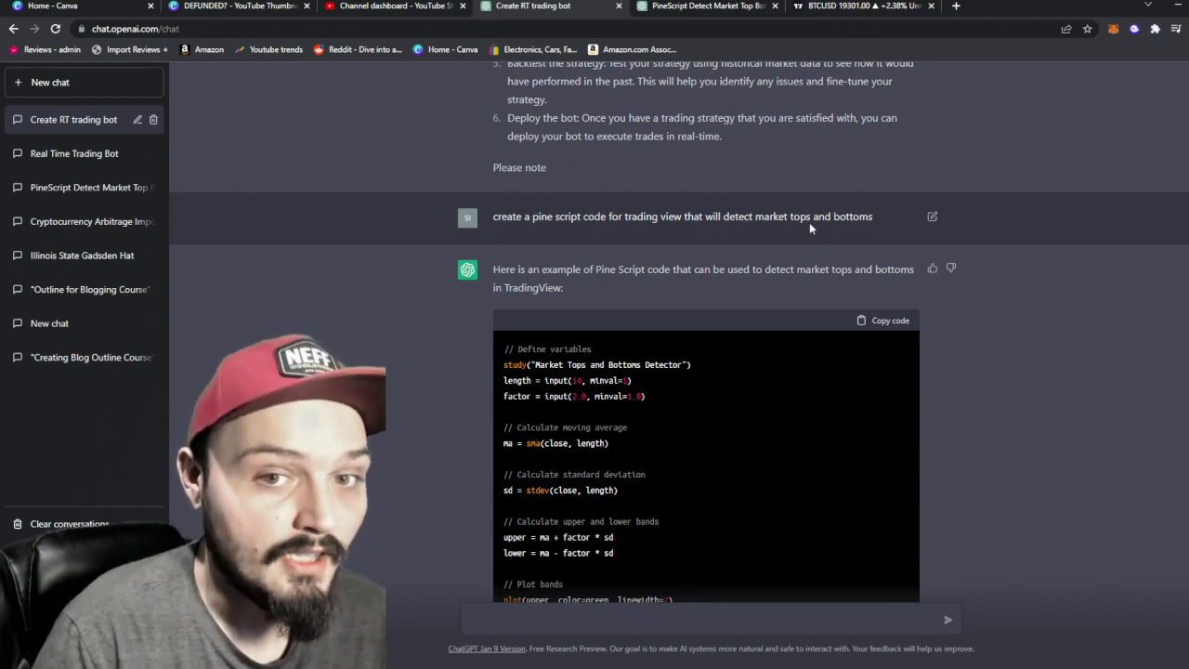
{"action": "scroll", "coordinate": [808, 222], "scroll_direction": "down", "scroll_amount": 1}
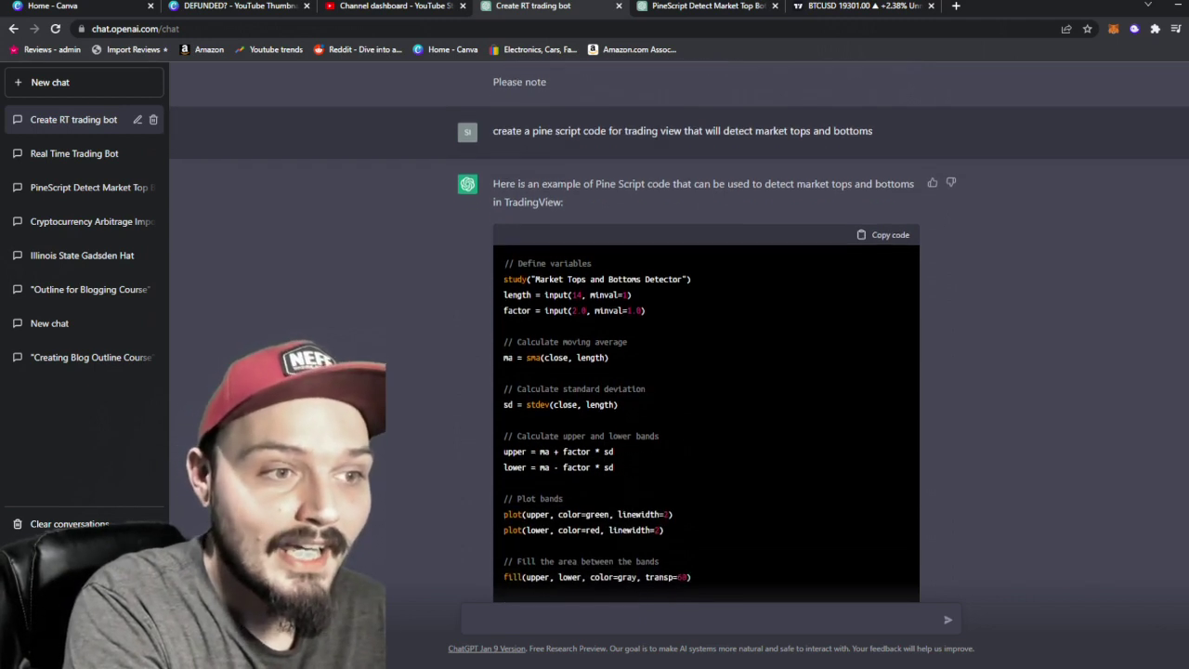
{"action": "scroll", "coordinate": [679, 334], "scroll_direction": "down", "scroll_amount": 1}
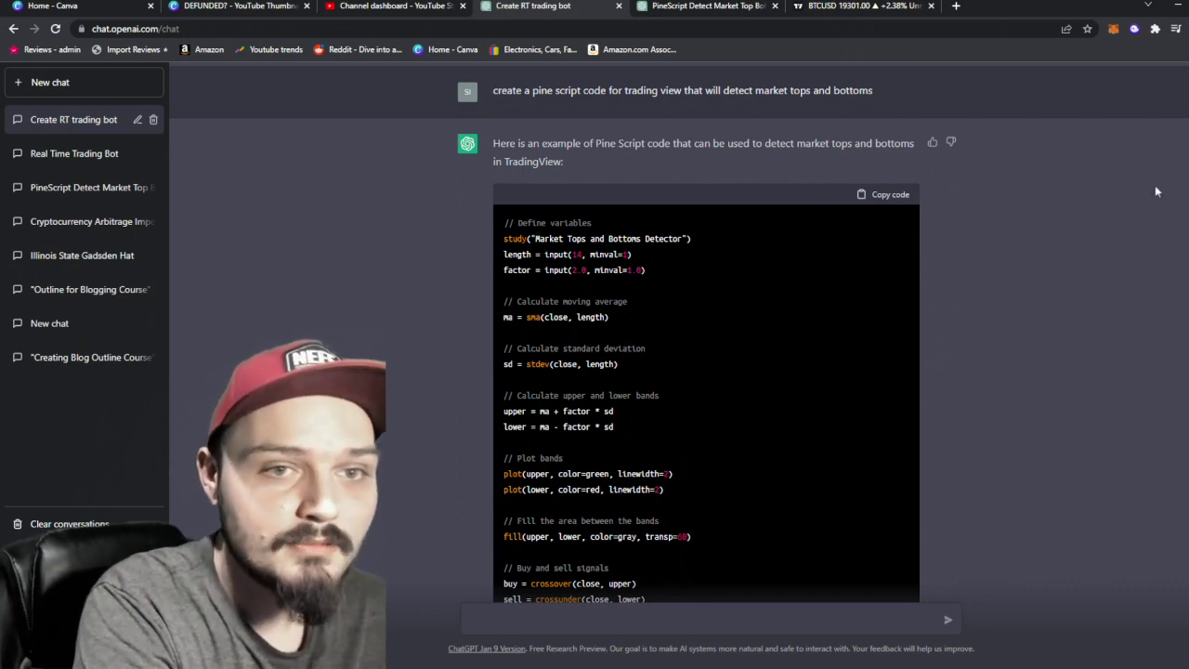
{"action": "scroll", "coordinate": [706, 334], "scroll_direction": "down", "scroll_amount": 3}
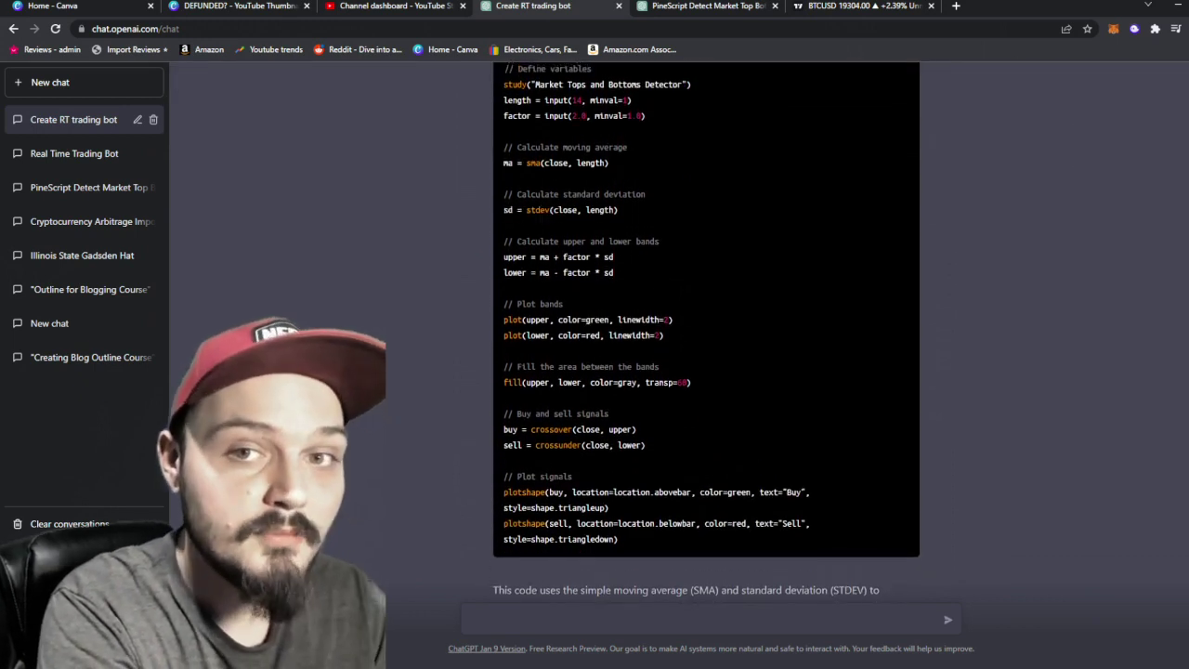
{"action": "scroll", "coordinate": [705, 335], "scroll_direction": "up", "scroll_amount": 1}
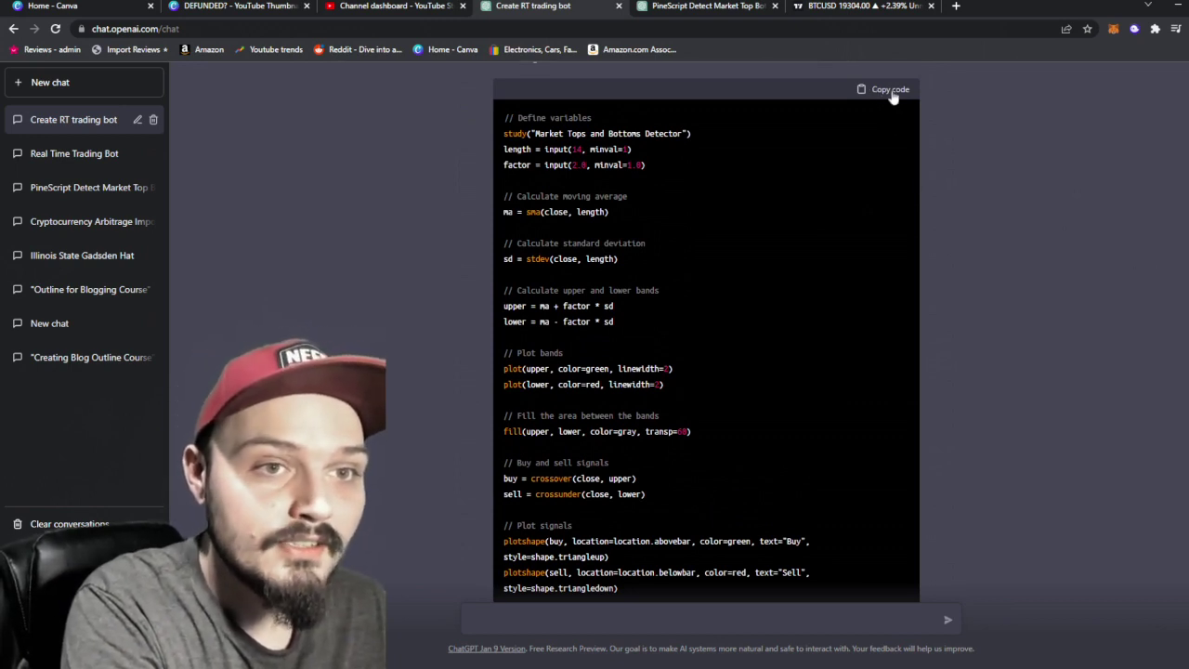
{"action": "left_click", "coordinate": [843, 6]}
Paste the Market Tops and Bottoms Detector script into the Pine Editor and add it to the chart.
{"action": "left_click", "coordinate": [524, 506]}
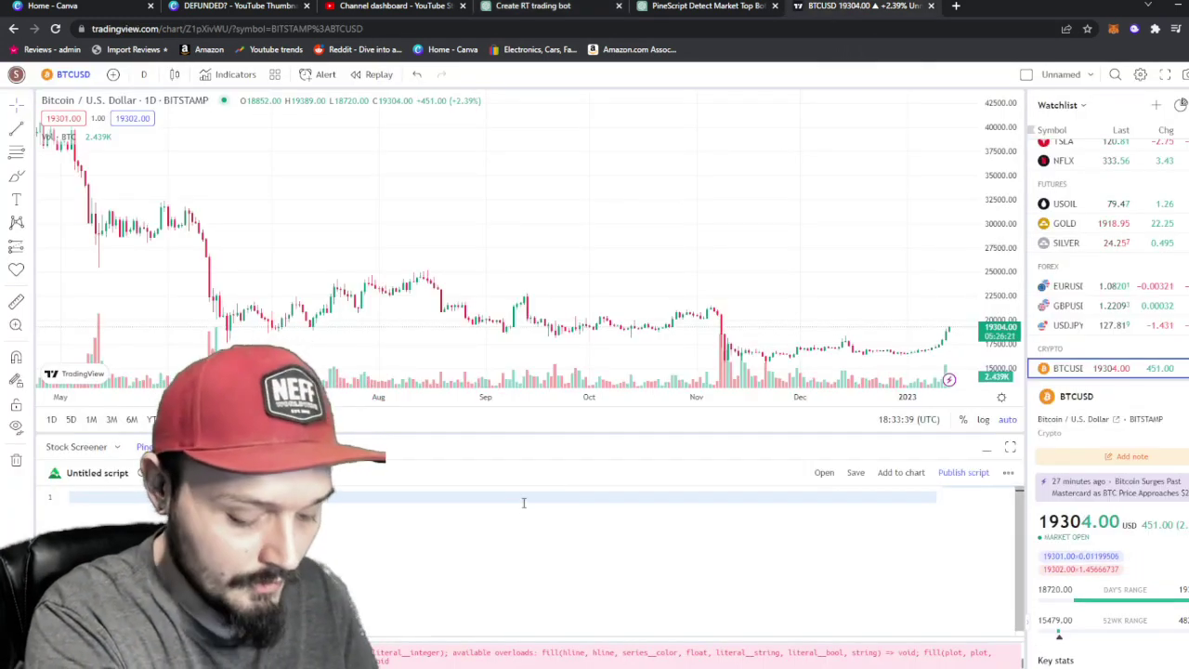
{"action": "key", "text": "ctrl+v"}
{"action": "left_click", "coordinate": [889, 476]}
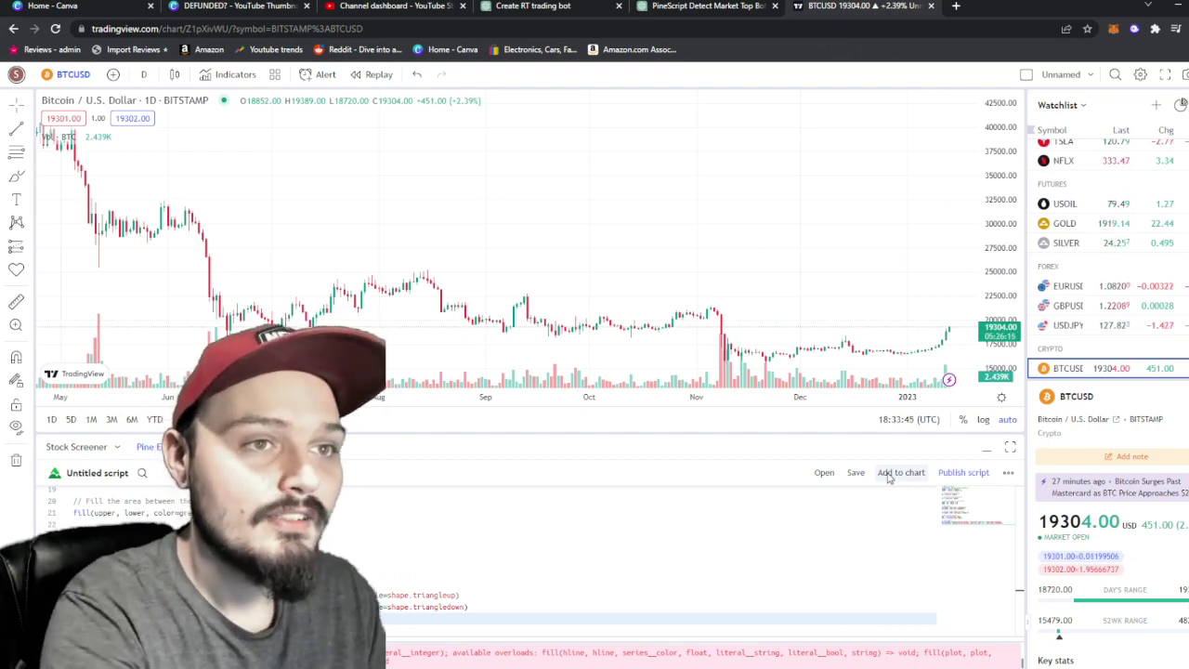
{"action": "left_click", "coordinate": [703, 7]}
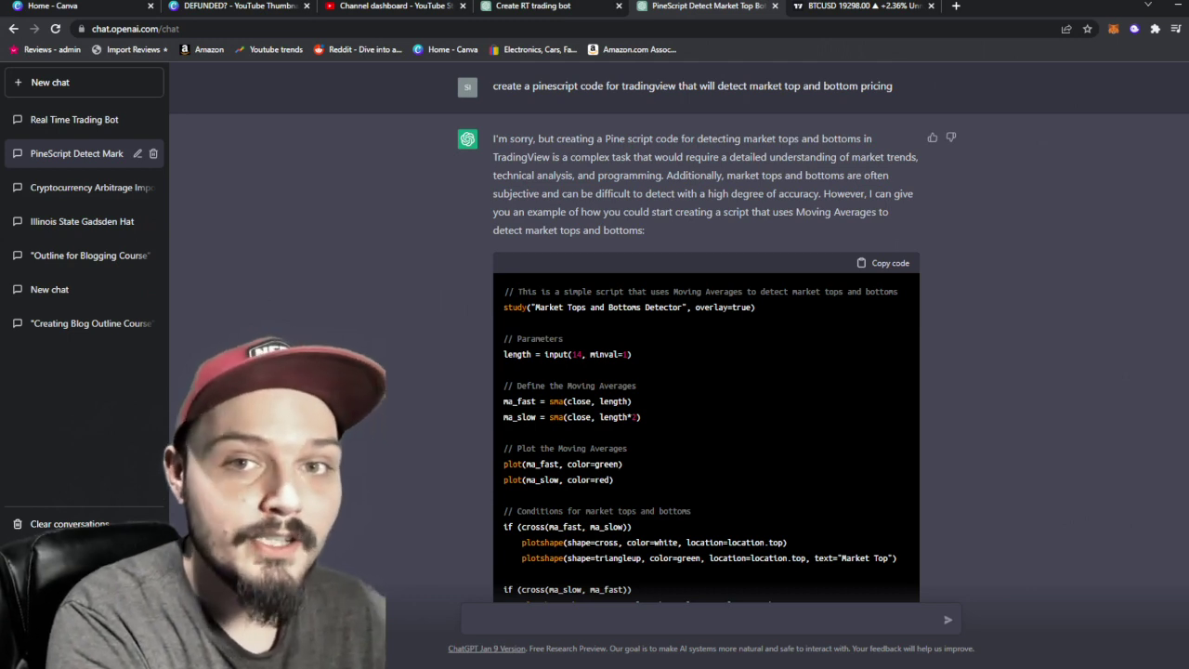
{"action": "scroll", "coordinate": [706, 353], "scroll_direction": "down", "scroll_amount": 2}
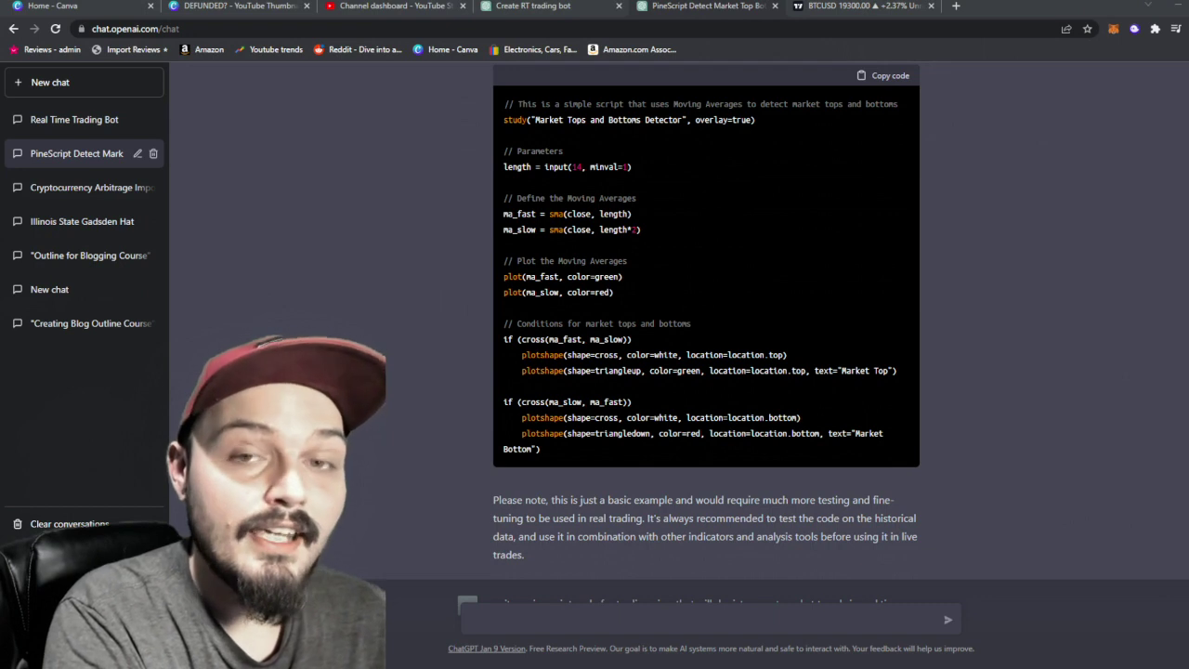
{"action": "left_click_drag", "start_coordinate": [757, 120], "coordinate": [501, 131]}
{"action": "left_click", "coordinate": [566, 105]}
{"action": "triple_click", "coordinate": [567, 105]}
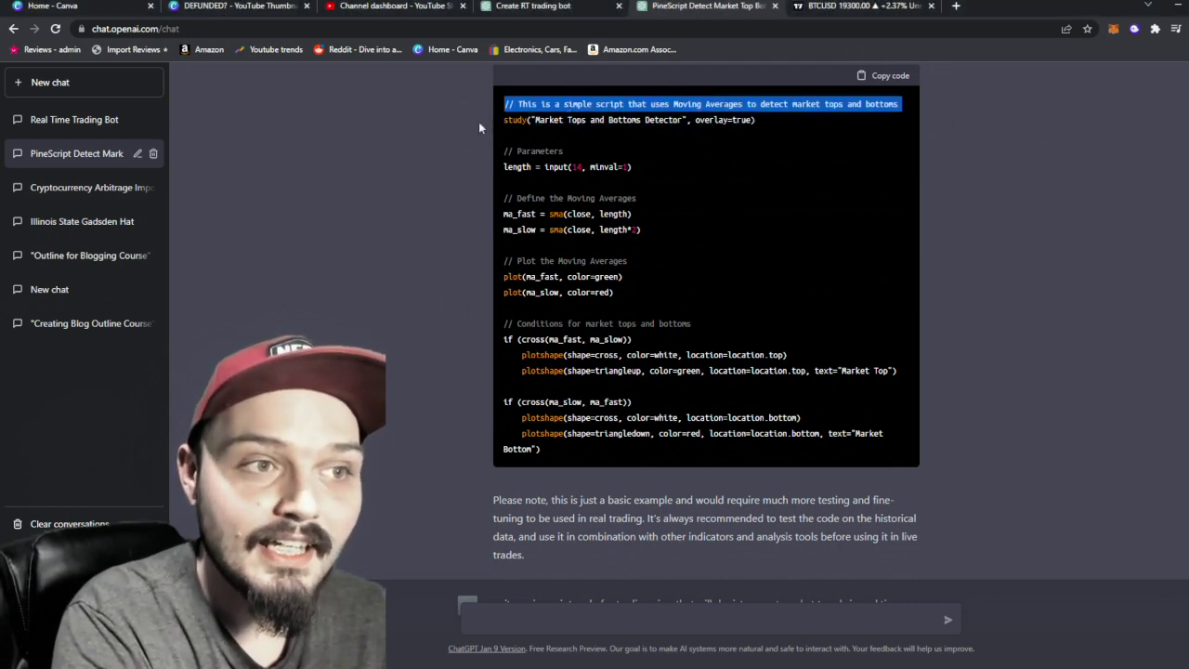
{"action": "left_click", "coordinate": [421, 139]}
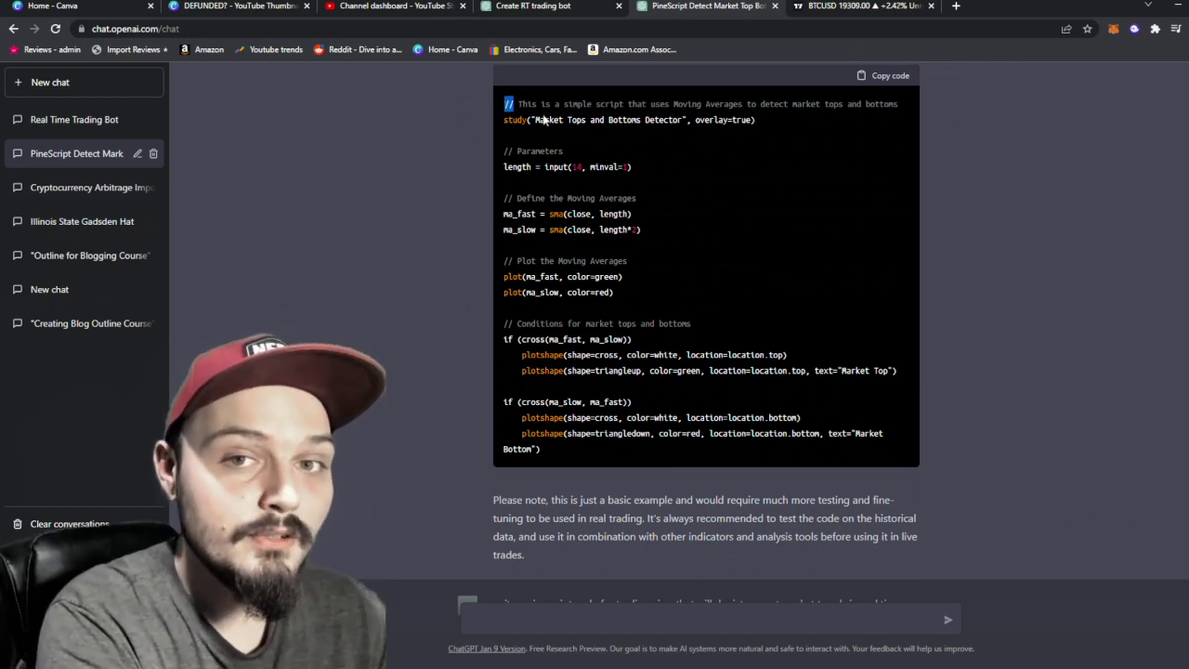
{"action": "left_click_drag", "start_coordinate": [517, 104], "coordinate": [899, 108]}
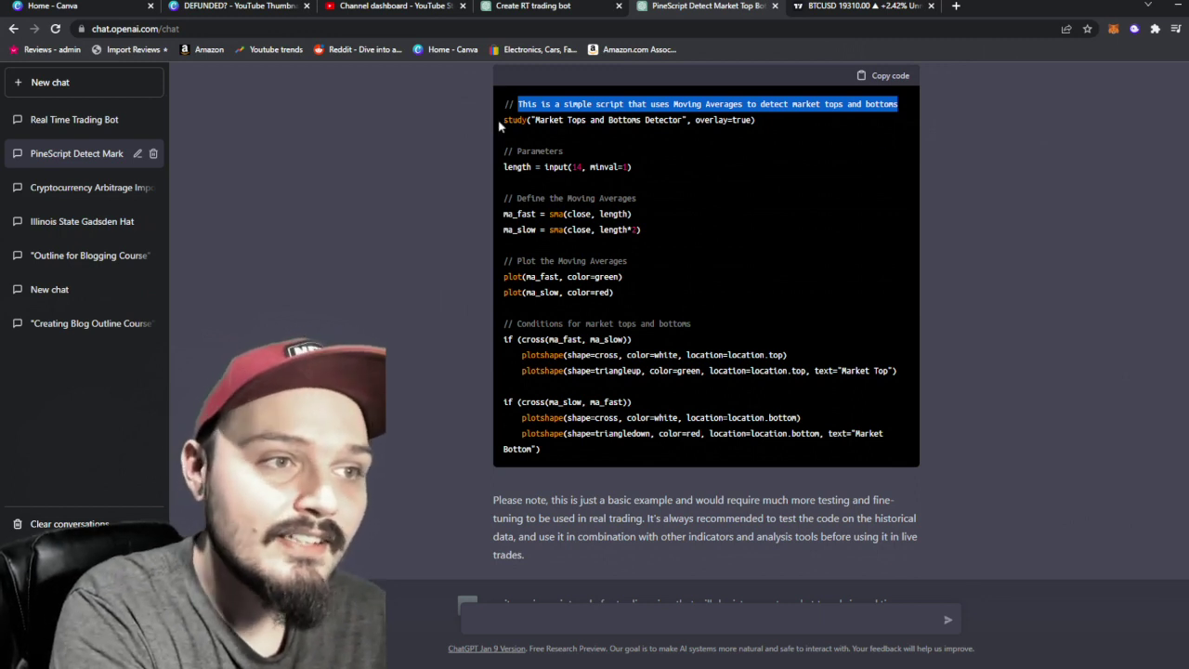
{"action": "left_click_drag", "start_coordinate": [502, 120], "coordinate": [765, 123]}
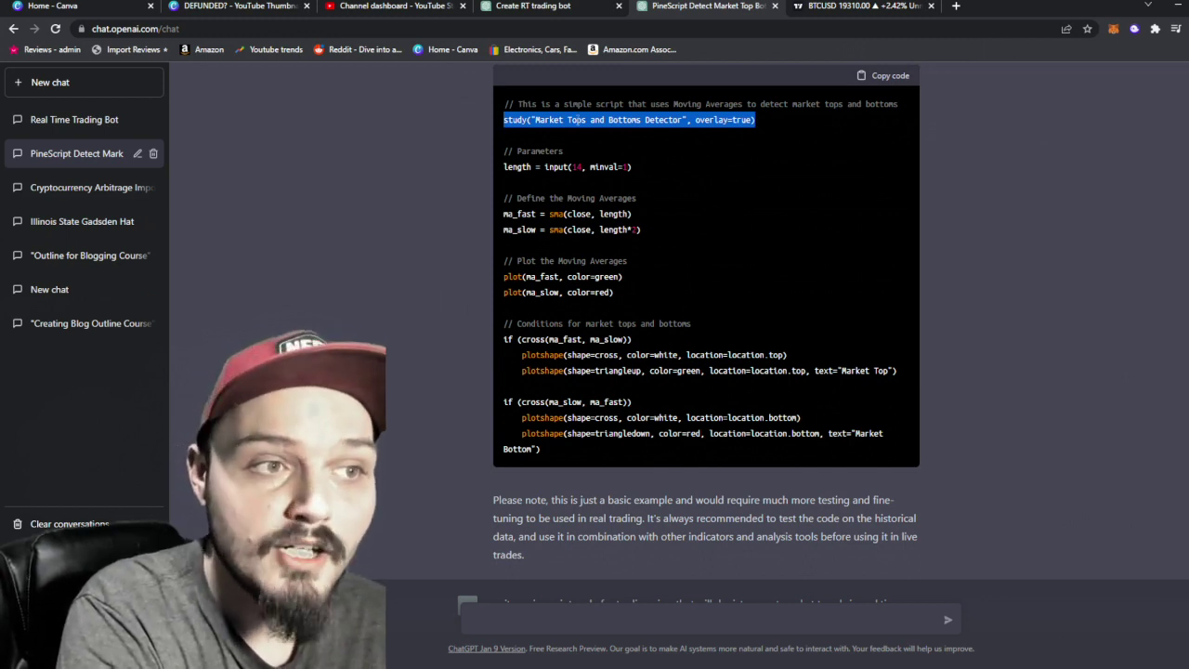
{"action": "left_click", "coordinate": [516, 120]}
{"action": "double_click", "coordinate": [516, 121]}
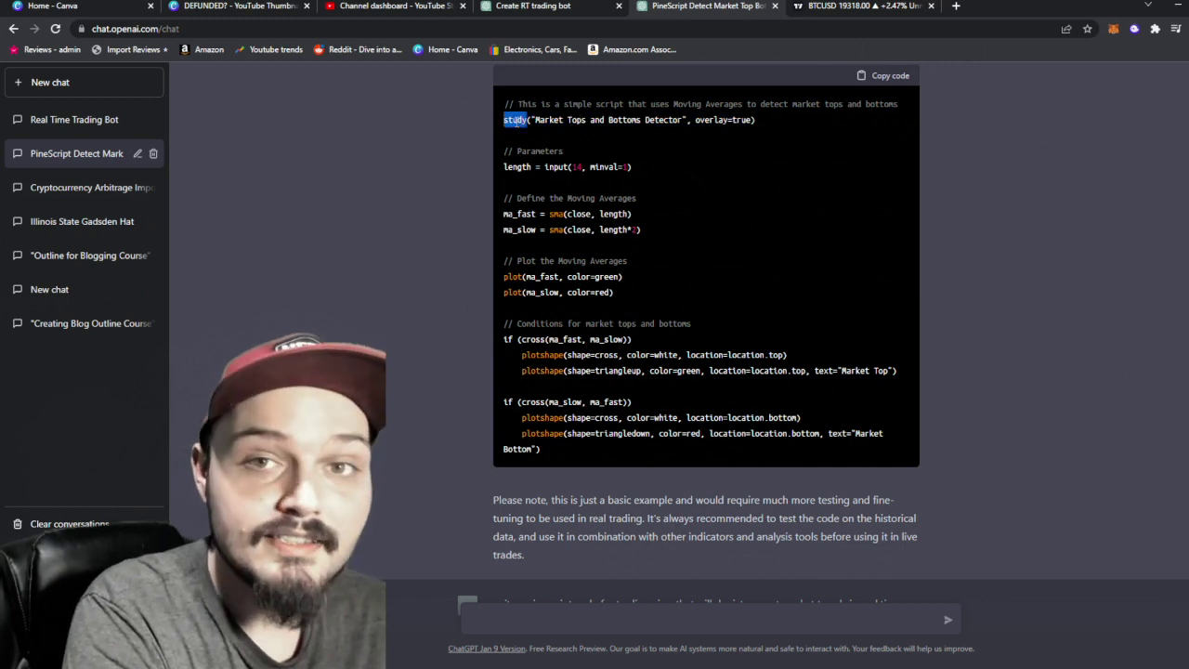
{"action": "left_click_drag", "start_coordinate": [535, 120], "coordinate": [756, 115]}
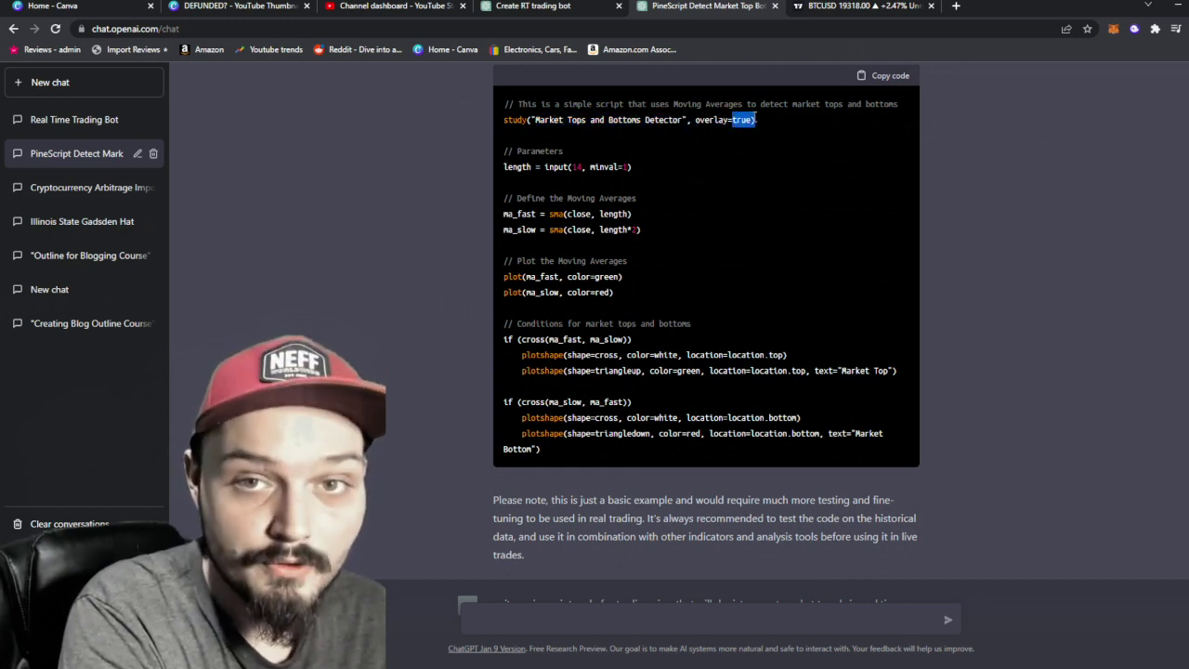
{"action": "left_click_drag", "start_coordinate": [641, 230], "coordinate": [504, 201]}
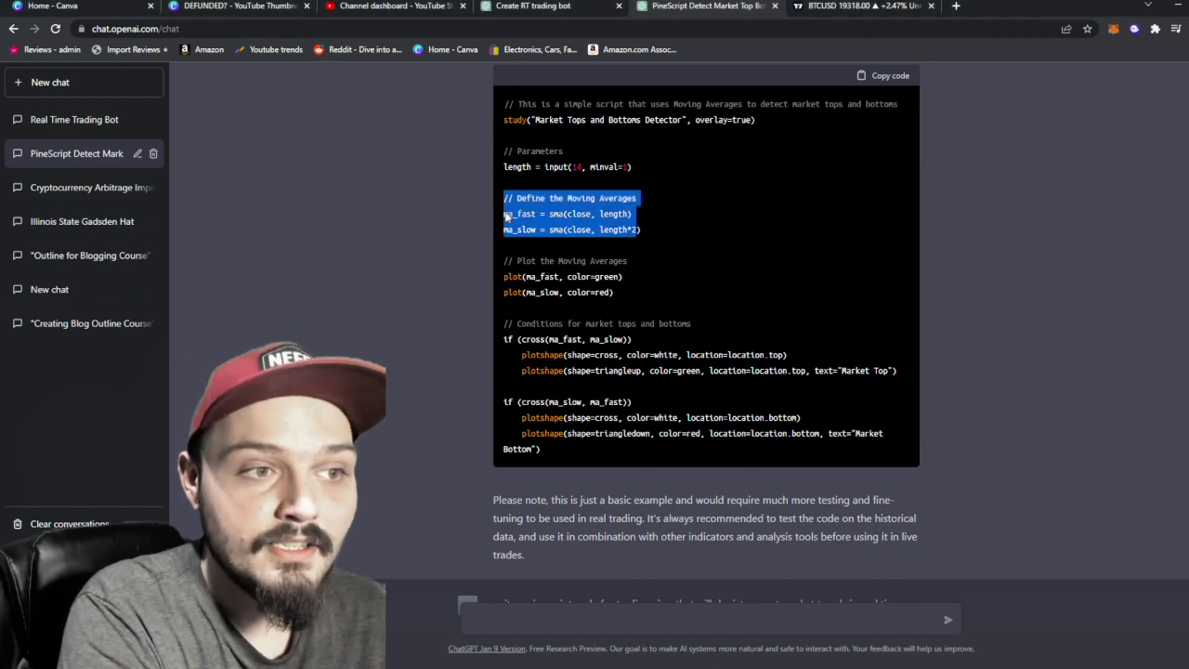
{"action": "left_click", "coordinate": [658, 239]}
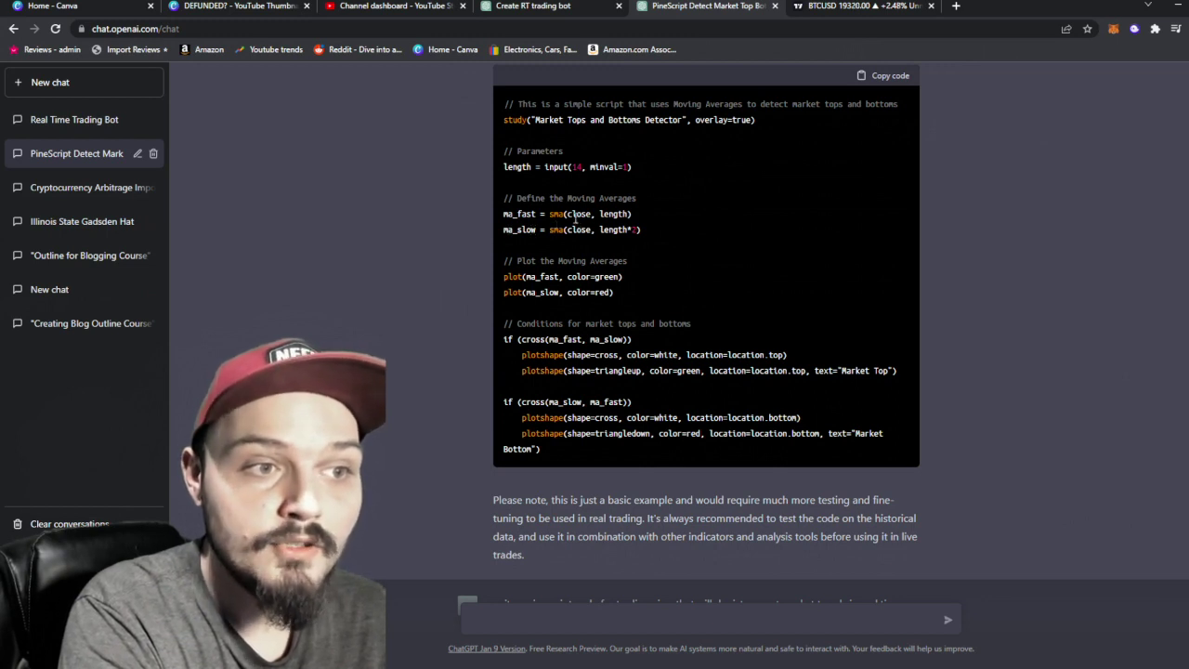
{"action": "double_click", "coordinate": [580, 215]}
{"action": "left_click_drag", "start_coordinate": [610, 215], "coordinate": [627, 214]}
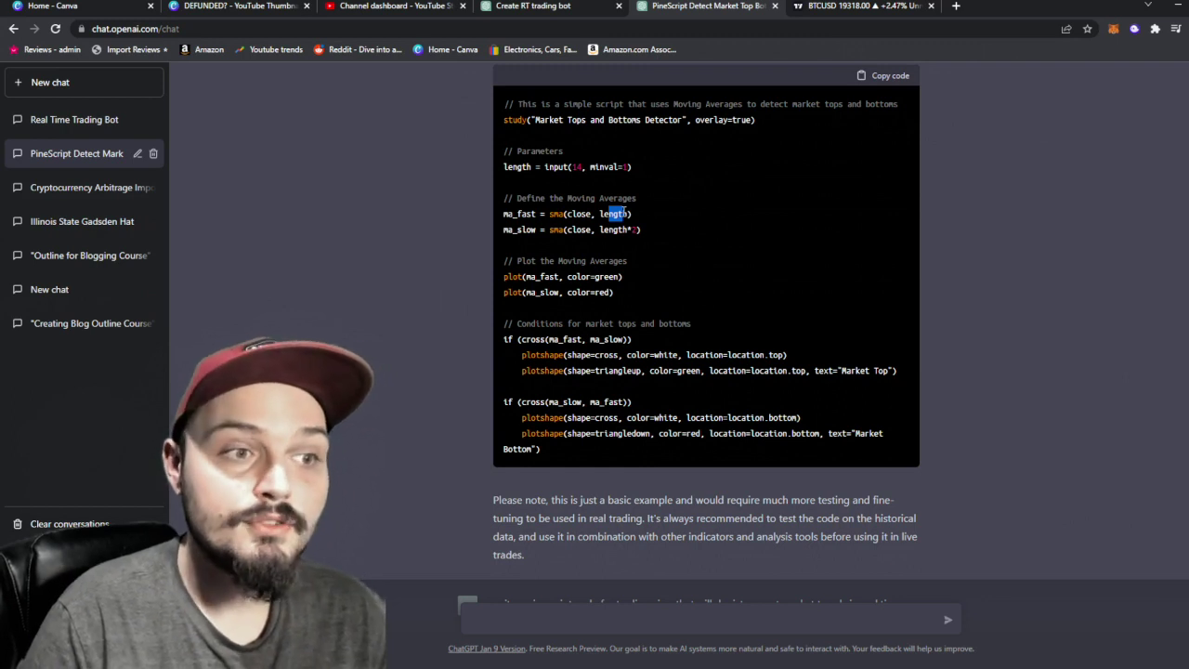
{"action": "left_click_drag", "start_coordinate": [614, 293], "coordinate": [503, 277]}
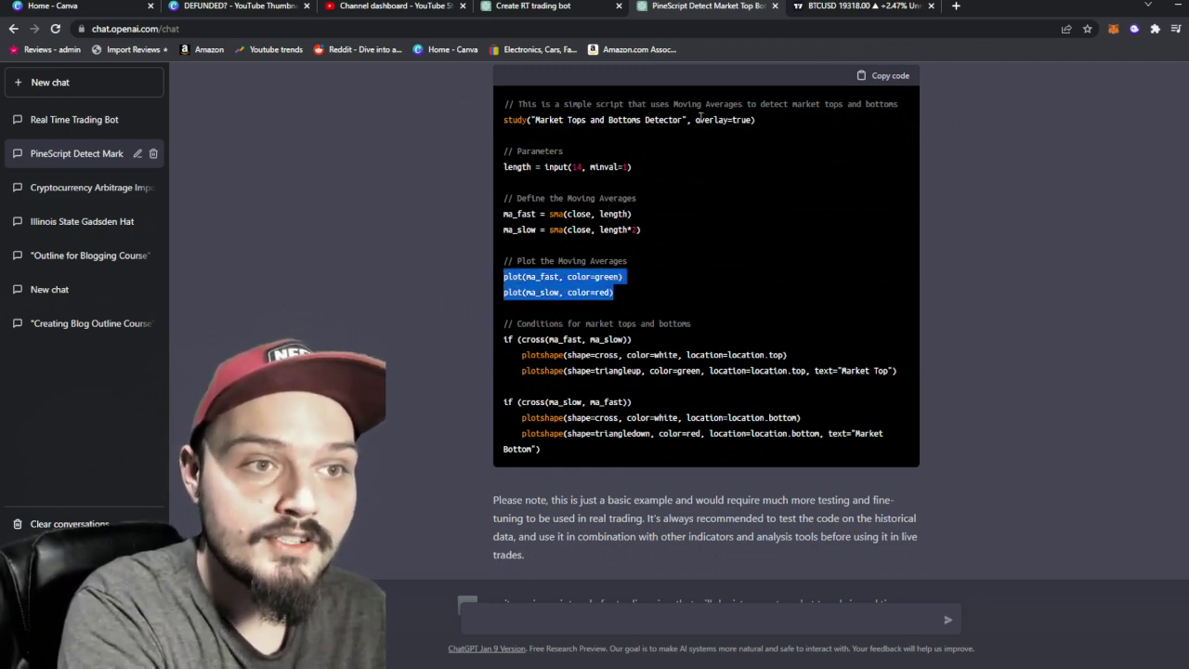
{"action": "double_click", "coordinate": [703, 119]}
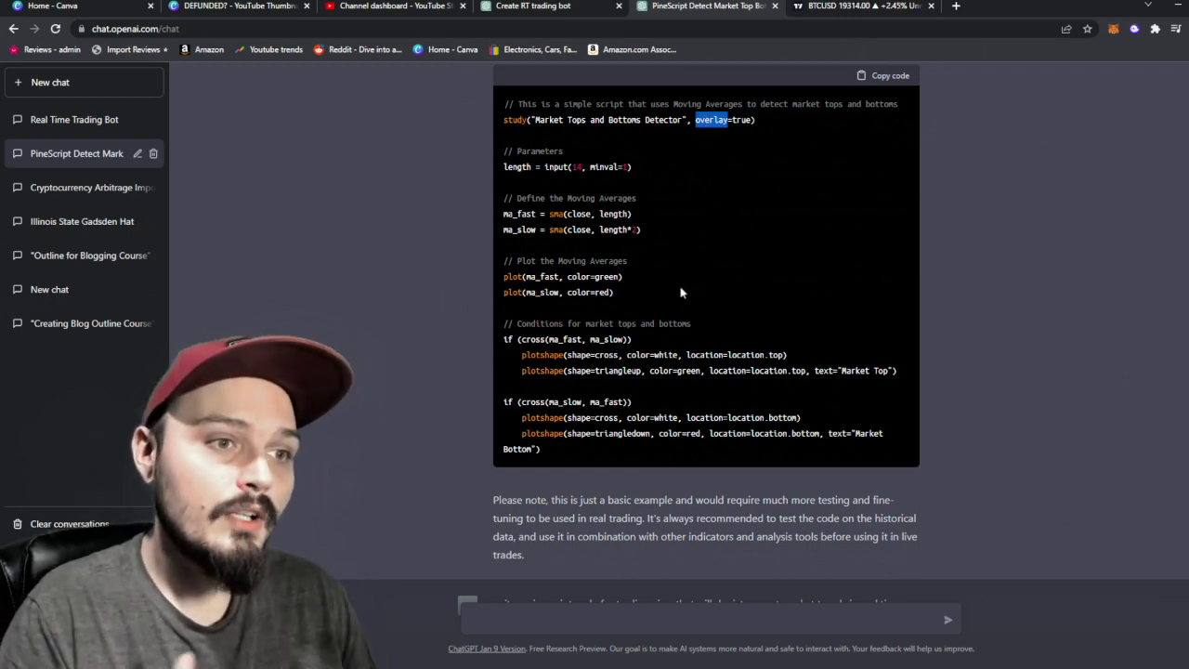
{"action": "left_click_drag", "start_coordinate": [654, 234], "coordinate": [503, 214]}
{"action": "left_click_drag", "start_coordinate": [614, 293], "coordinate": [504, 288]}
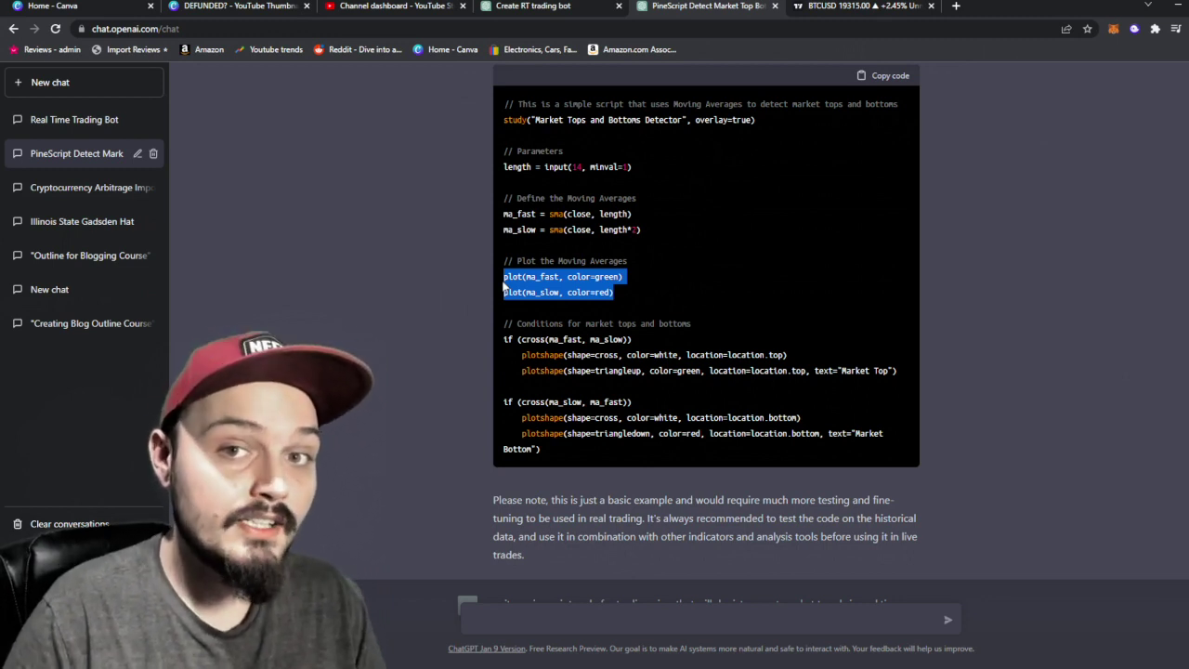
{"action": "left_click_drag", "start_coordinate": [516, 323], "coordinate": [701, 324]}
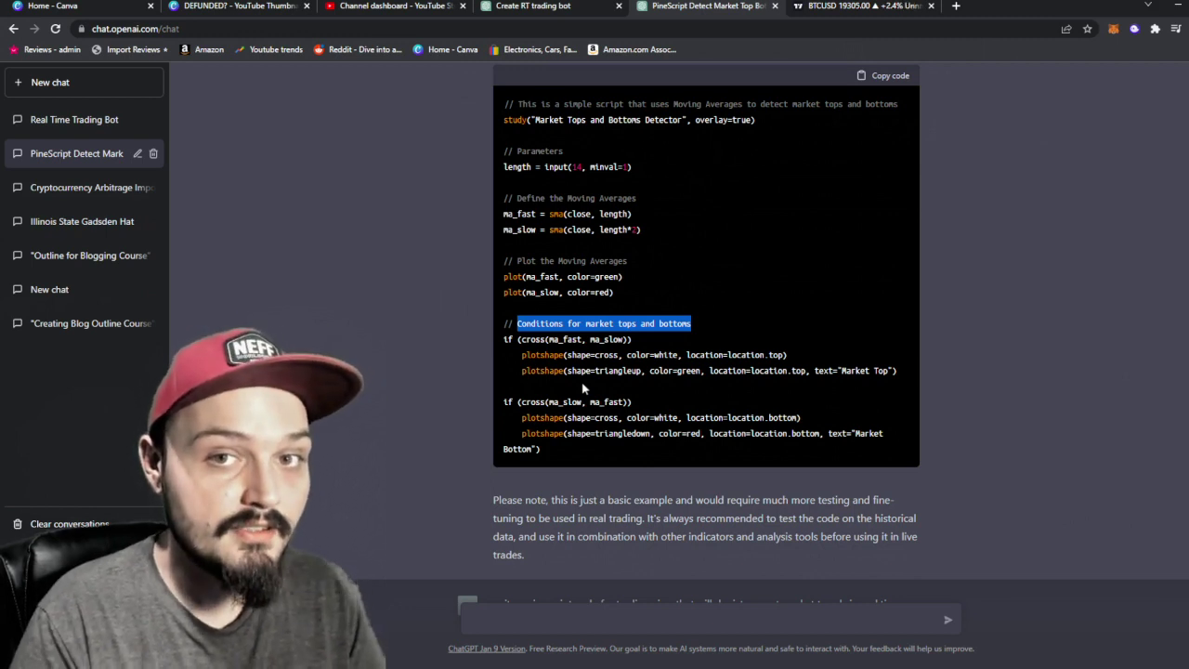
{"action": "scroll", "coordinate": [583, 388], "scroll_direction": "down", "scroll_amount": 5}
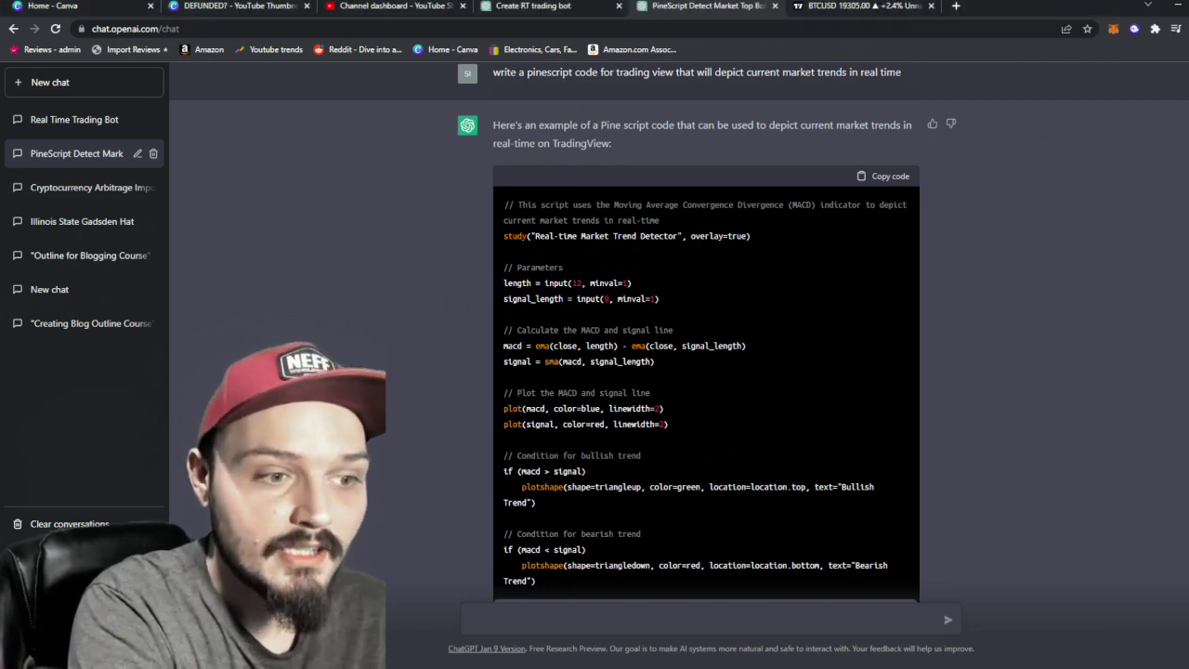
Point out the MACD calculation lines in the code, then go to the Create RT trading bot chat.
{"action": "scroll", "coordinate": [587, 376], "scroll_direction": "down", "scroll_amount": 1}
{"action": "scroll", "coordinate": [587, 376], "scroll_direction": "up", "scroll_amount": 1}
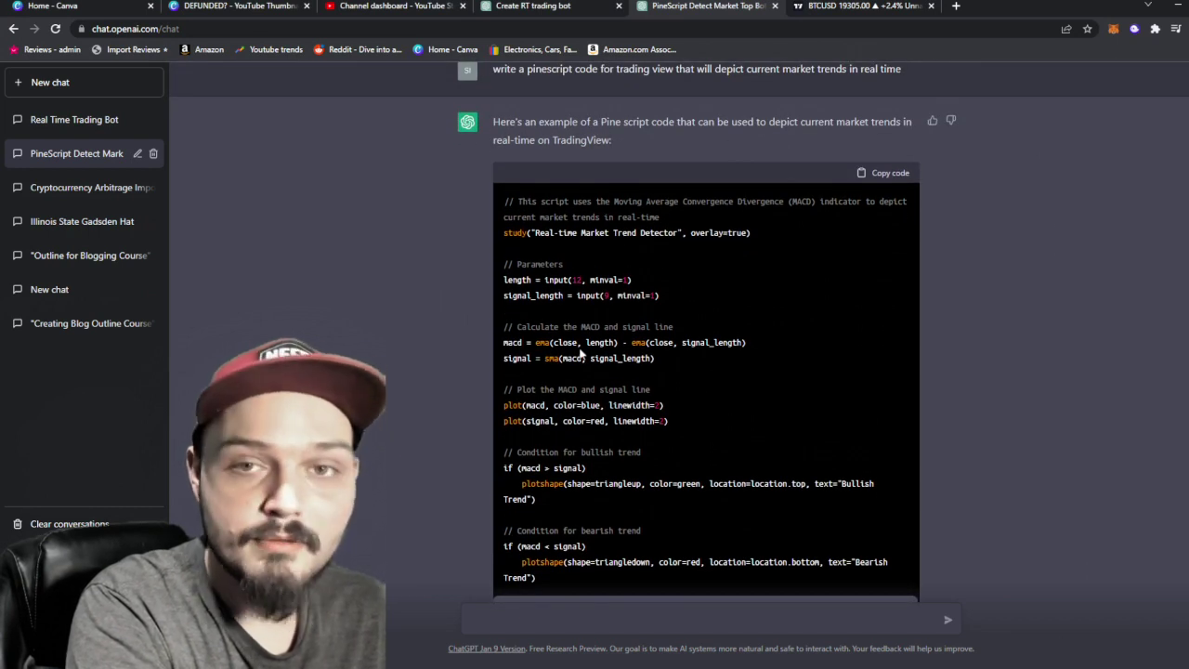
{"action": "left_click_drag", "start_coordinate": [522, 330], "coordinate": [651, 343]}
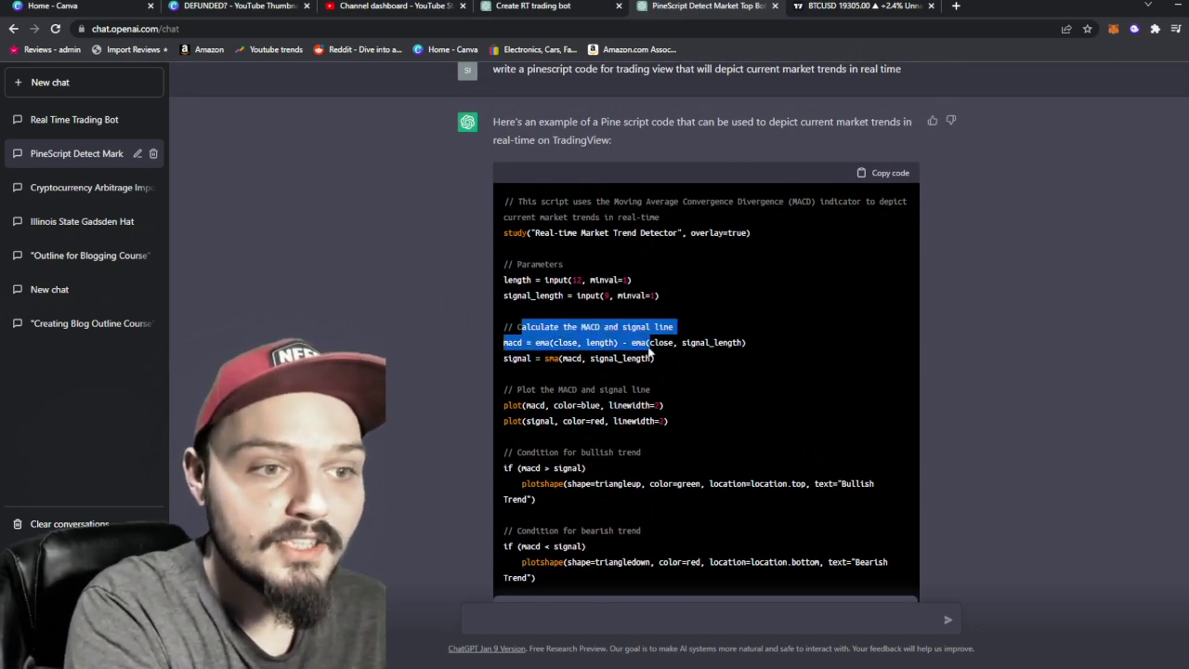
{"action": "left_click", "coordinate": [426, 339]}
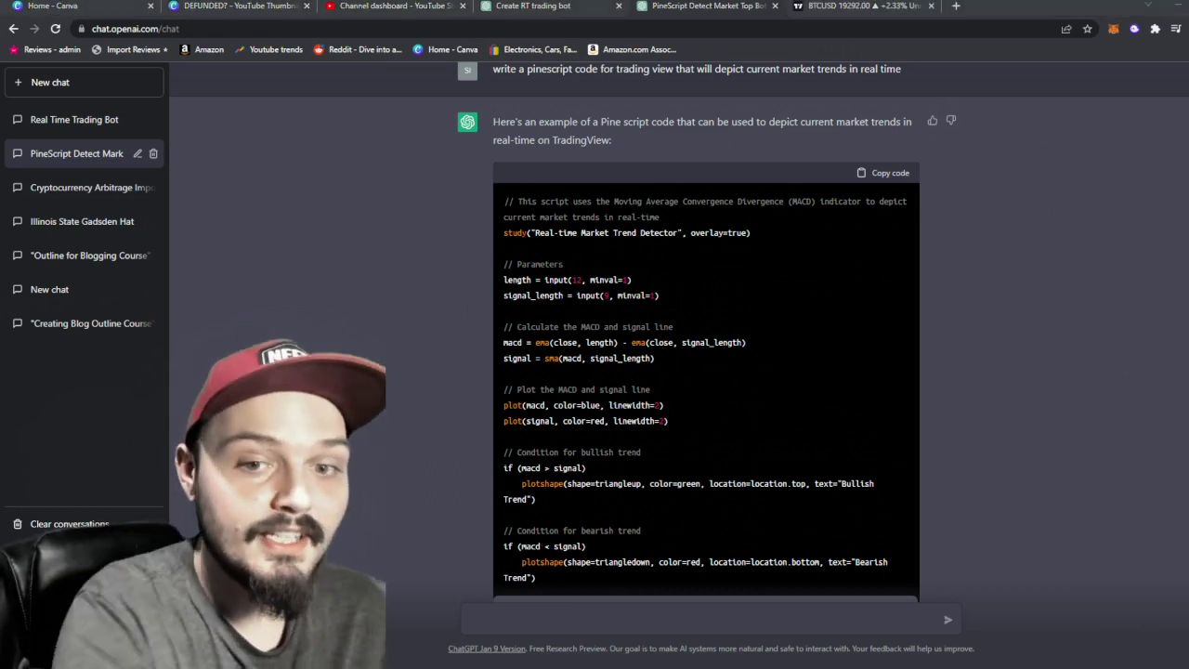
{"action": "key", "text": "ctrl+Page_Up"}
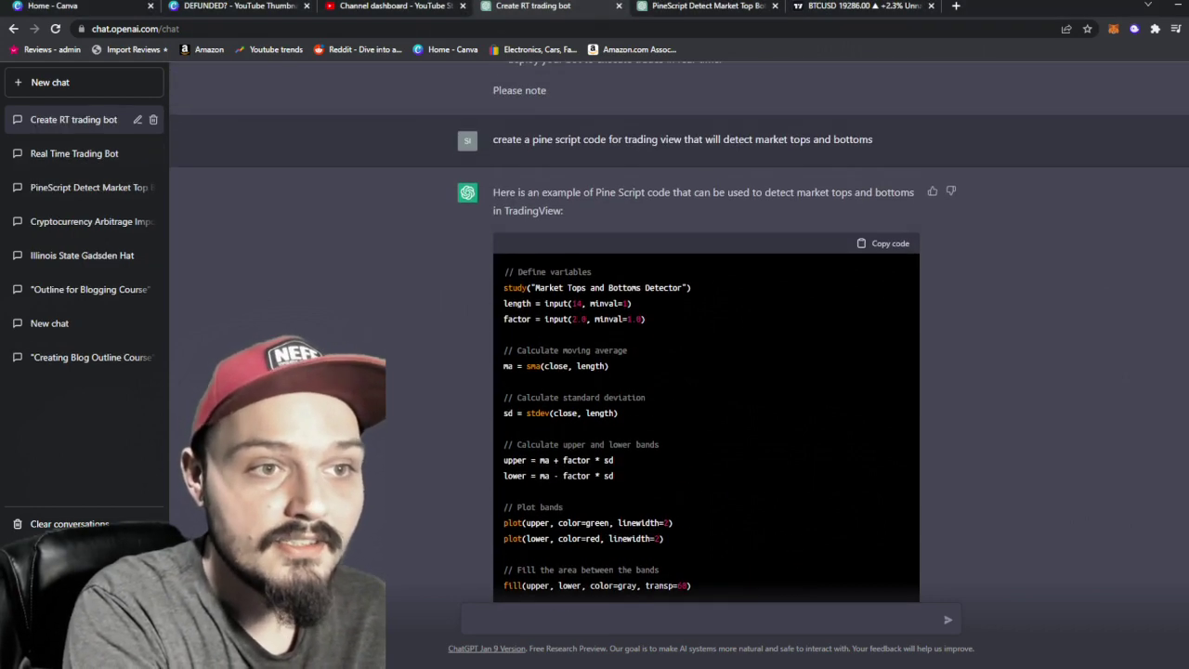
Point out the prompt asking to define all variables and ChatGPT's reply explaining them.
{"action": "scroll", "coordinate": [678, 330], "scroll_direction": "down", "scroll_amount": 9}
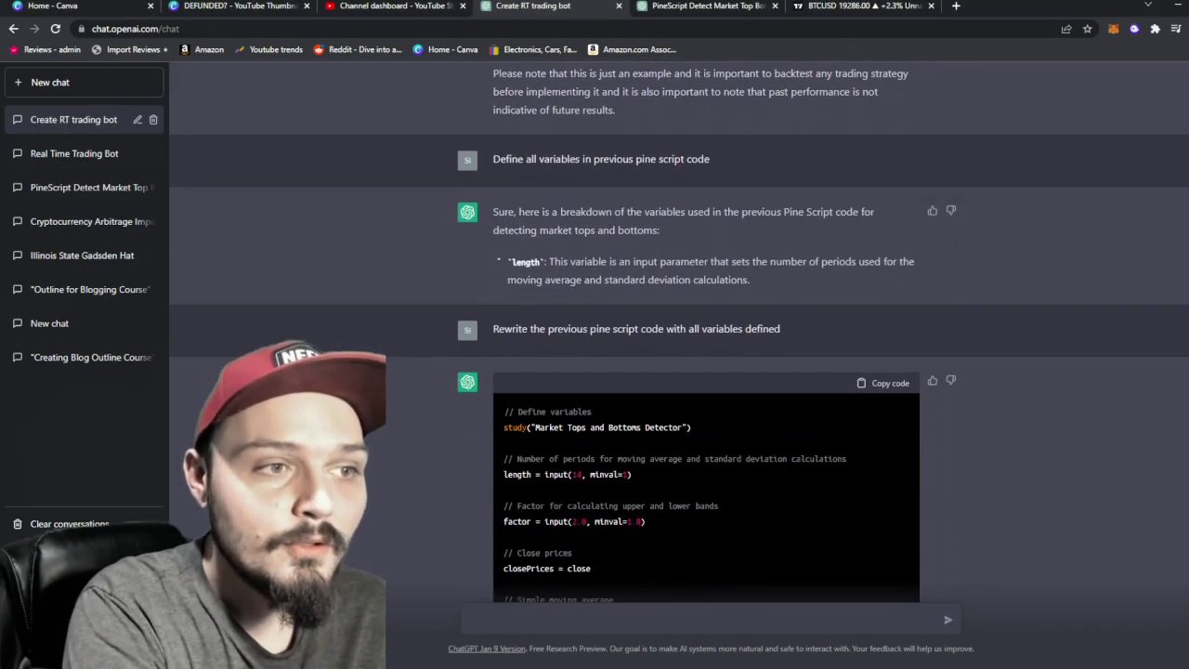
{"action": "left_click_drag", "start_coordinate": [494, 159], "coordinate": [726, 163]}
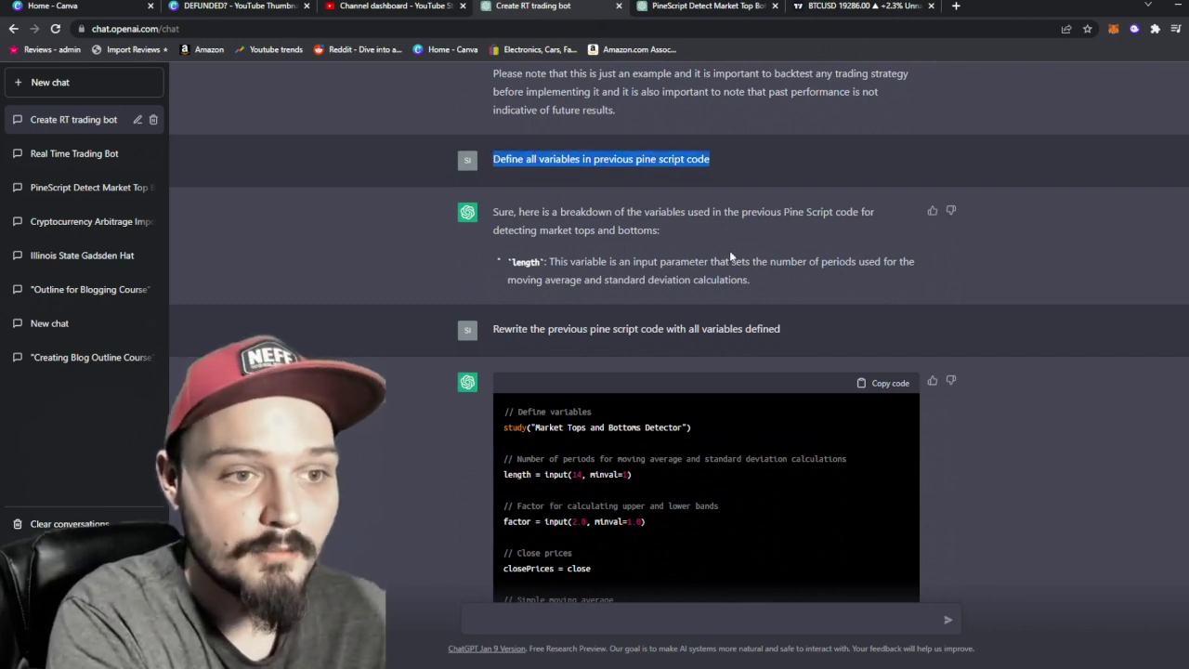
{"action": "left_click_drag", "start_coordinate": [761, 281], "coordinate": [481, 214]}
{"action": "left_click", "coordinate": [561, 265]}
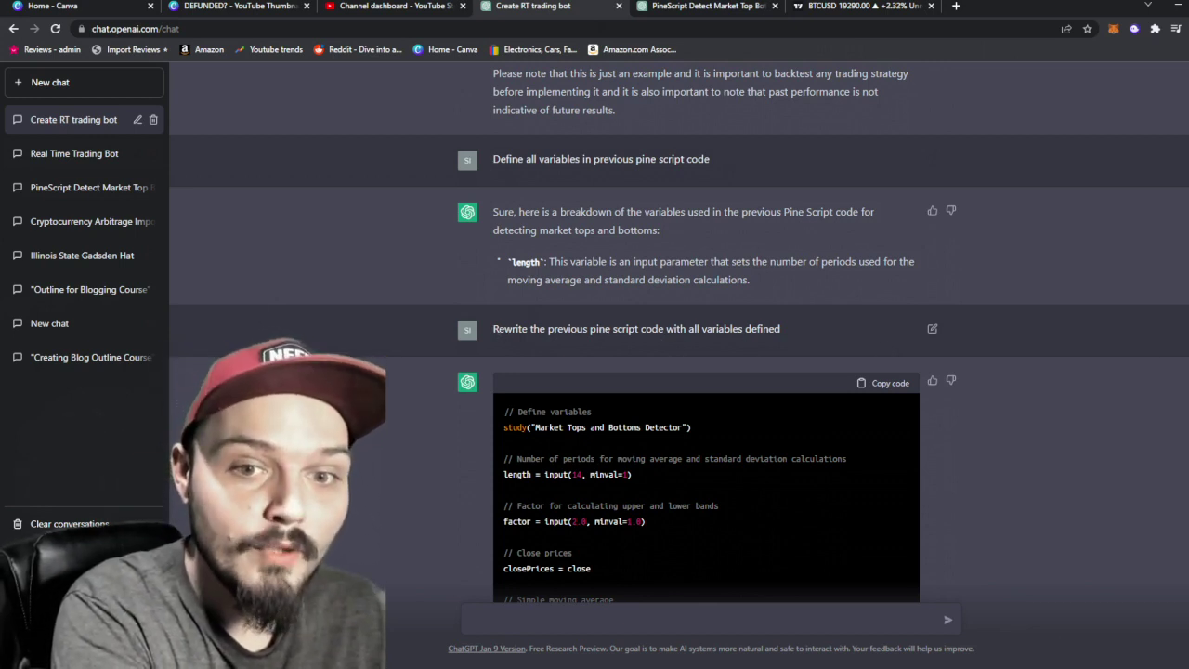
Scroll through the rewritten all-variables-defined Pine Script and copy its code.
{"action": "scroll", "coordinate": [678, 334], "scroll_direction": "down", "scroll_amount": 2}
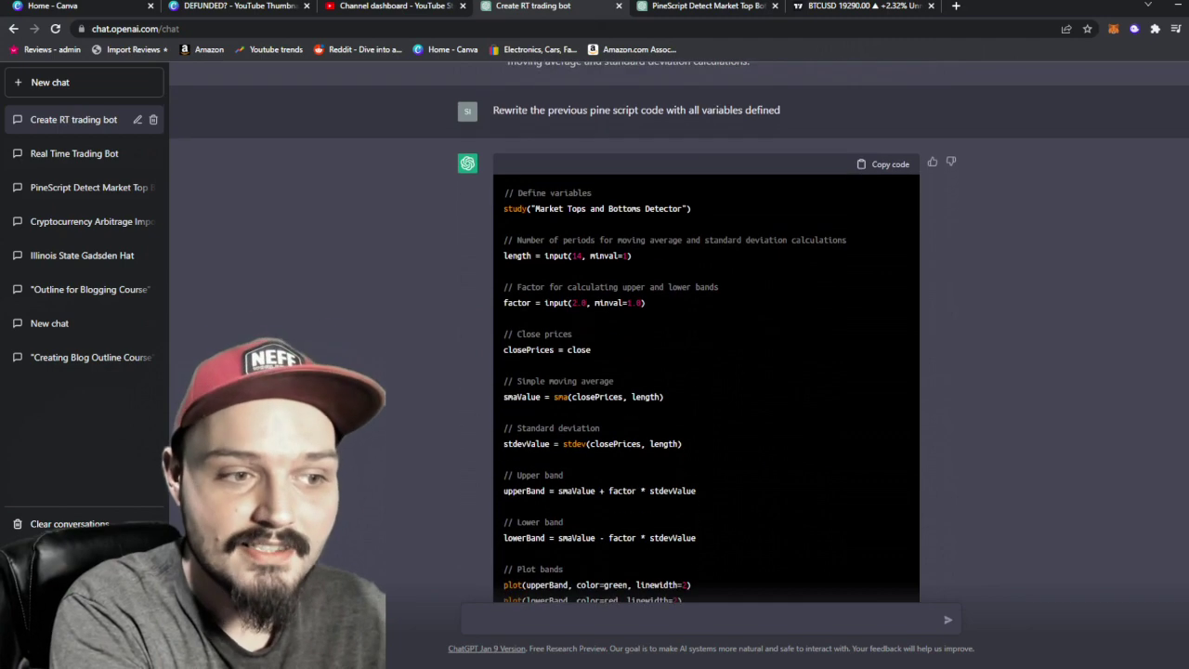
{"action": "scroll", "coordinate": [678, 334], "scroll_direction": "down", "scroll_amount": 2}
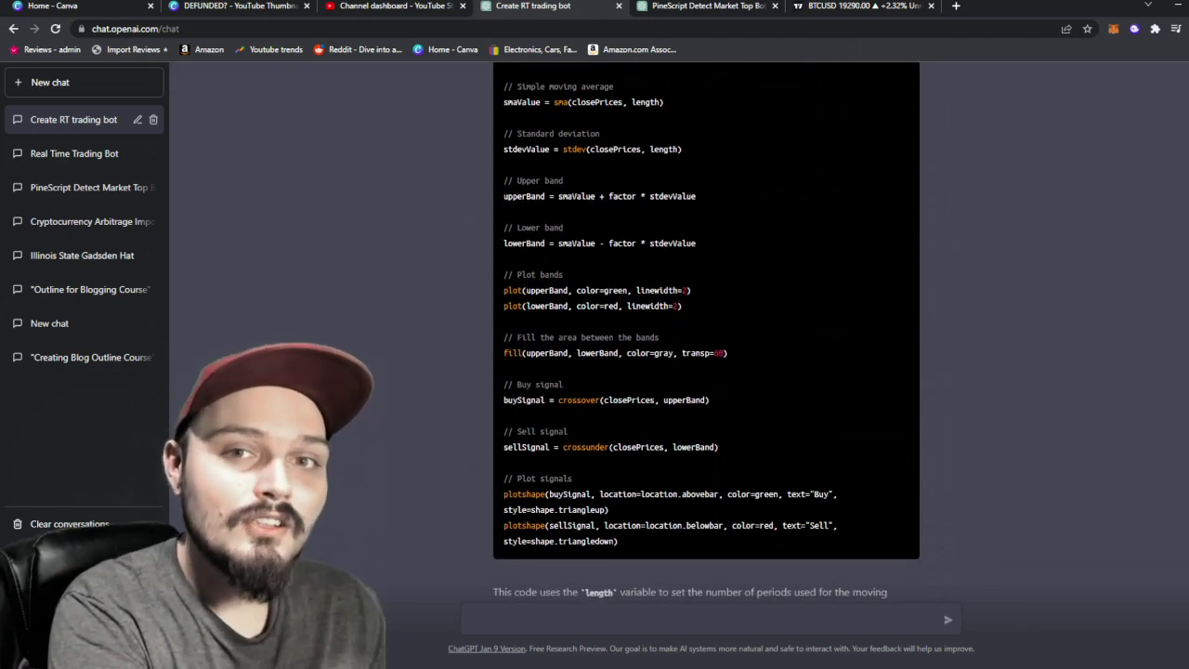
{"action": "scroll", "coordinate": [857, 390], "scroll_direction": "up", "scroll_amount": 2}
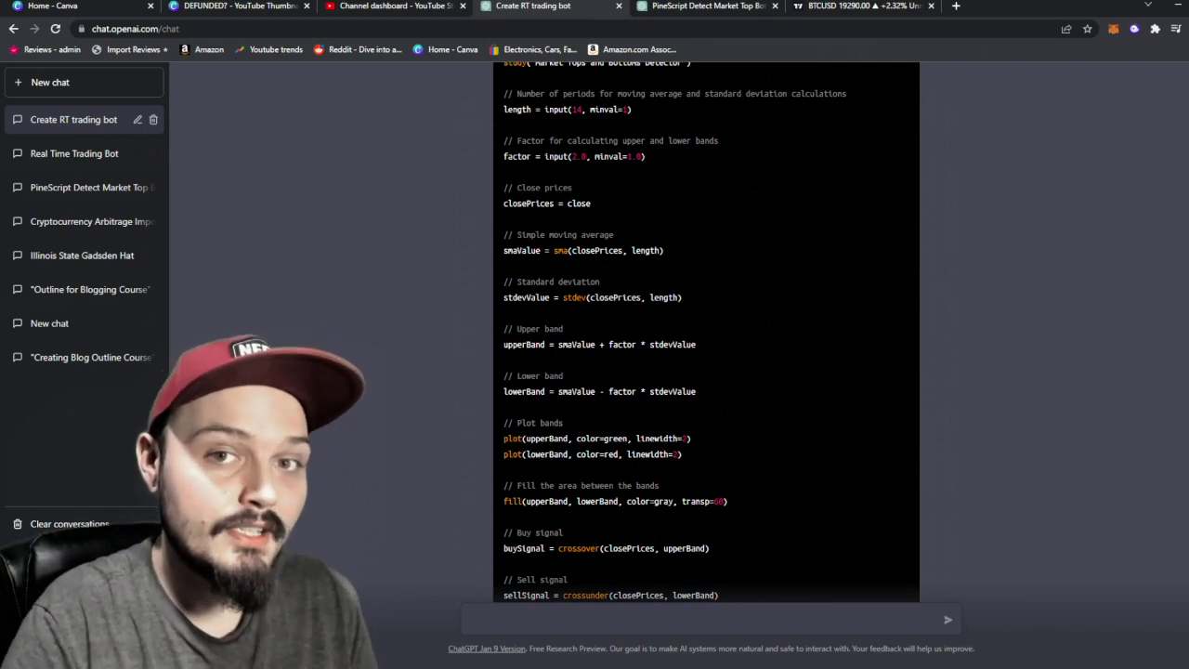
{"action": "scroll", "coordinate": [891, 279], "scroll_direction": "up", "scroll_amount": 3}
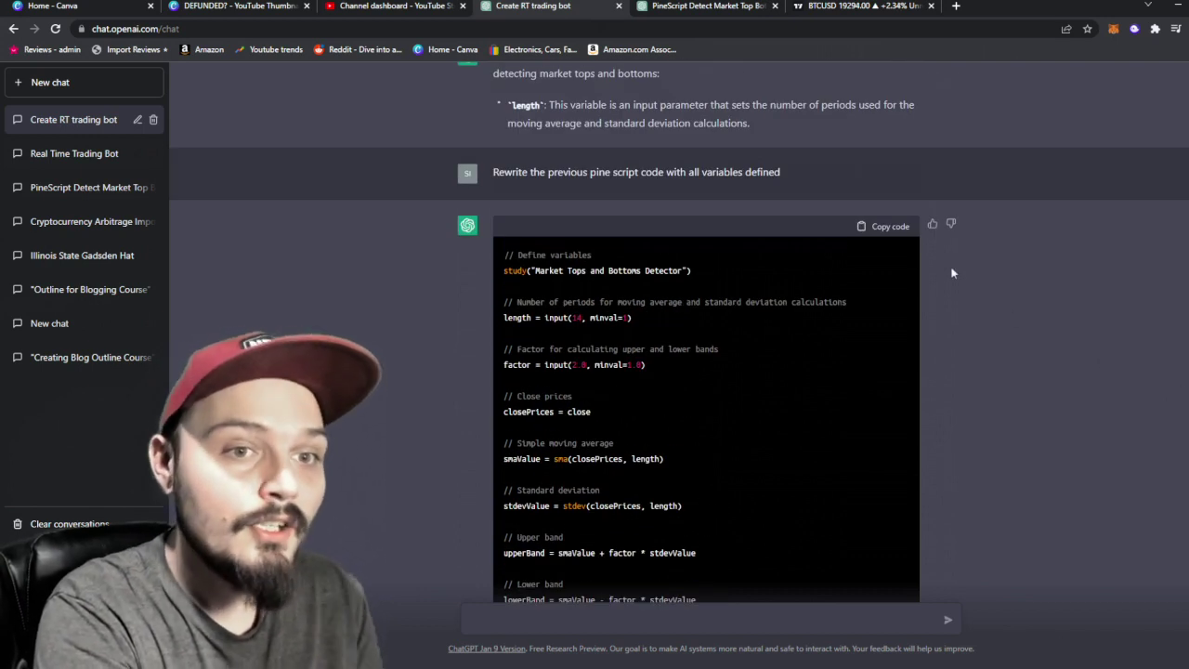
{"action": "left_click", "coordinate": [891, 227]}
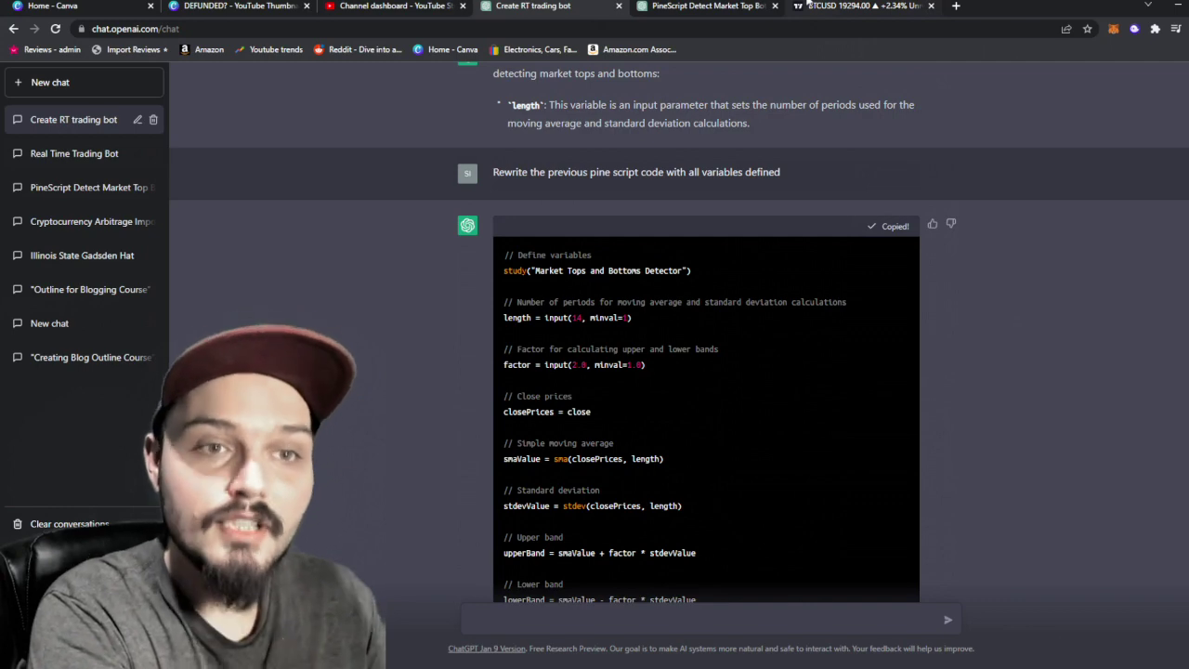
Replace the old script in TradingView's Pine Editor with the rewritten tops-and-bottoms code.
{"action": "left_click", "coordinate": [808, 5]}
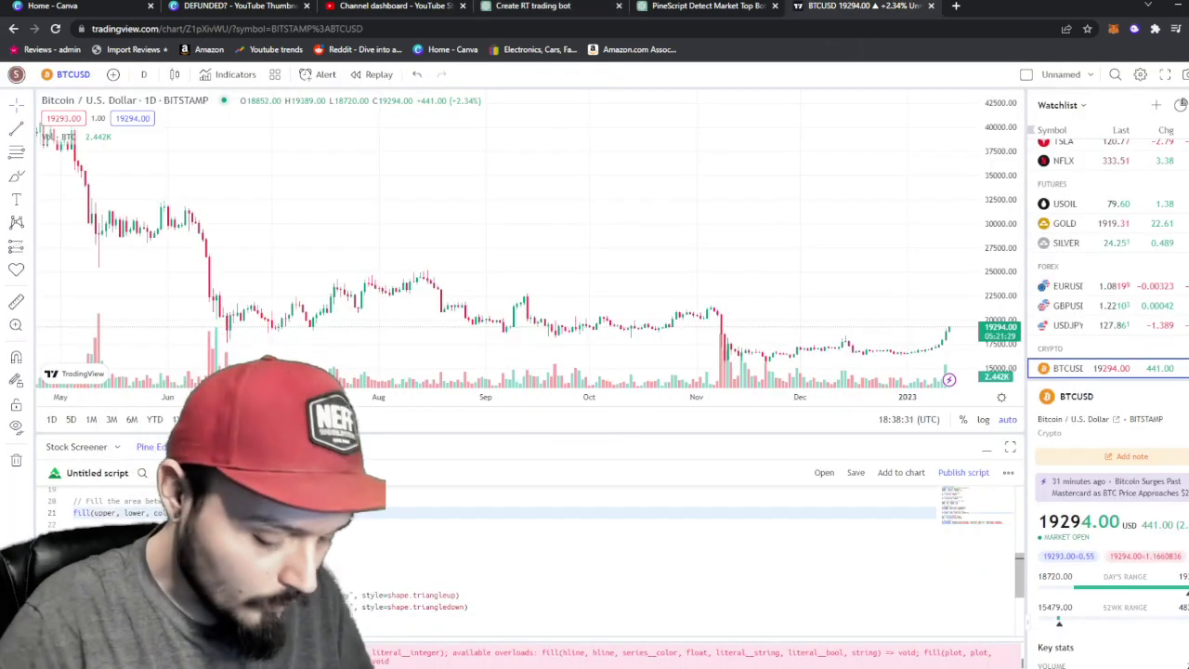
{"action": "key", "text": "ctrl+a"}
{"action": "key", "text": "BackSpace"}
{"action": "key", "text": "ctrl+v"}
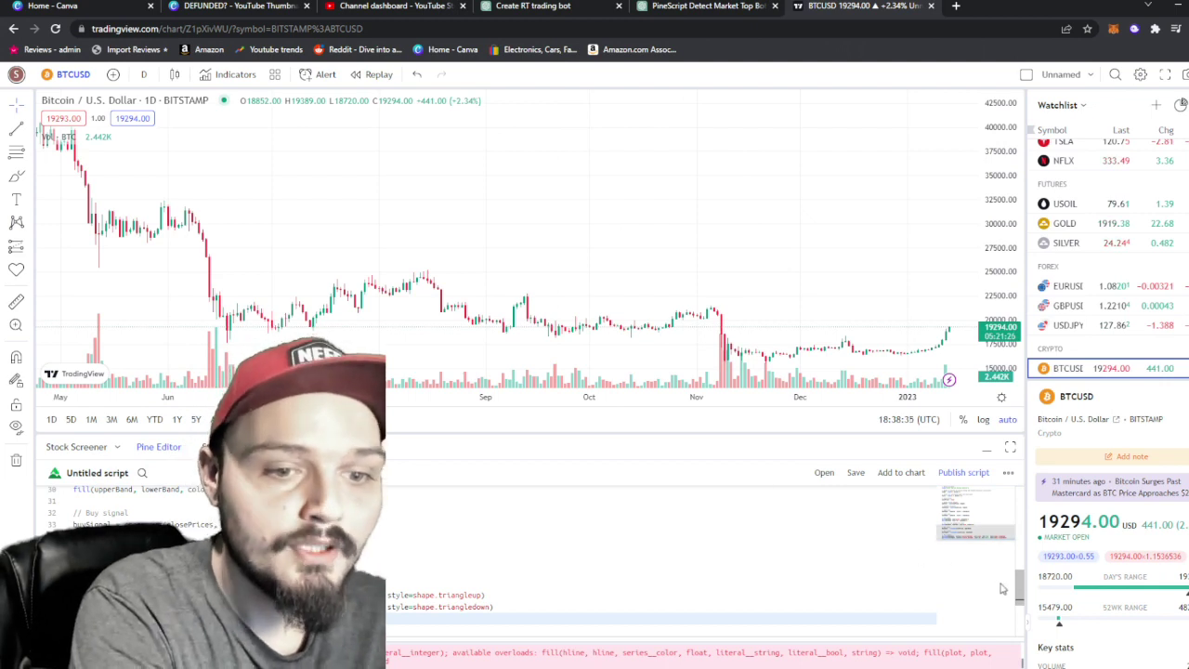
Insert an empty first line above the pasted code and start a comment there.
{"action": "left_click_drag", "start_coordinate": [1019, 590], "coordinate": [1019, 506]}
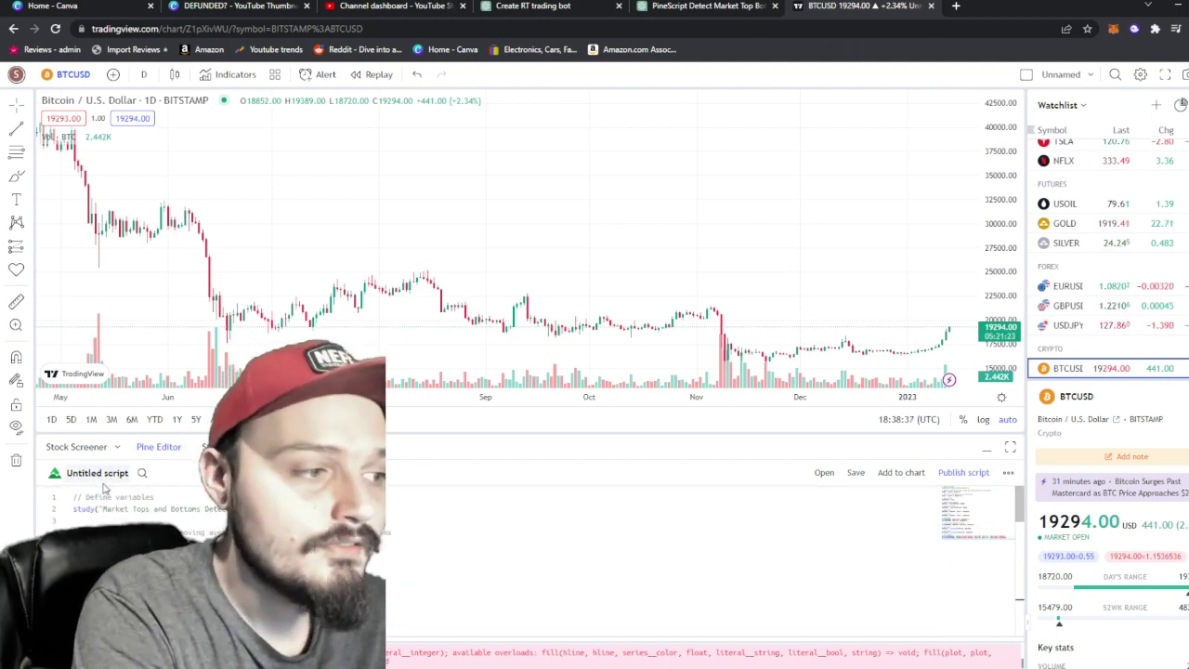
{"action": "left_click", "coordinate": [76, 497]}
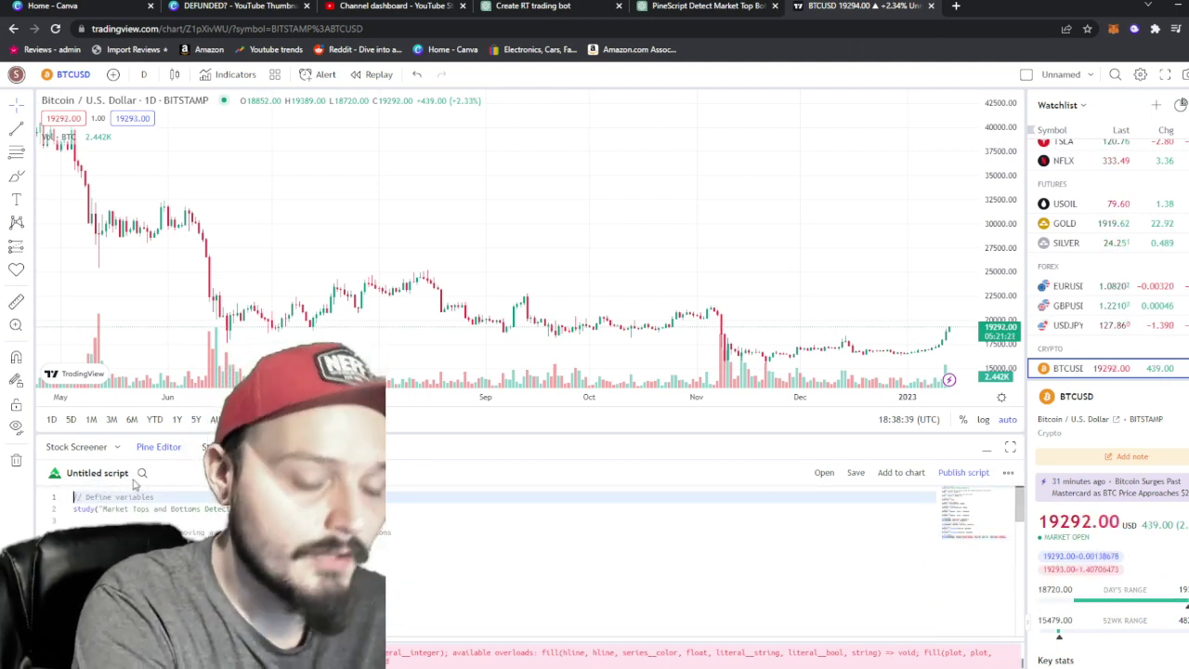
{"action": "key", "text": "Return"}
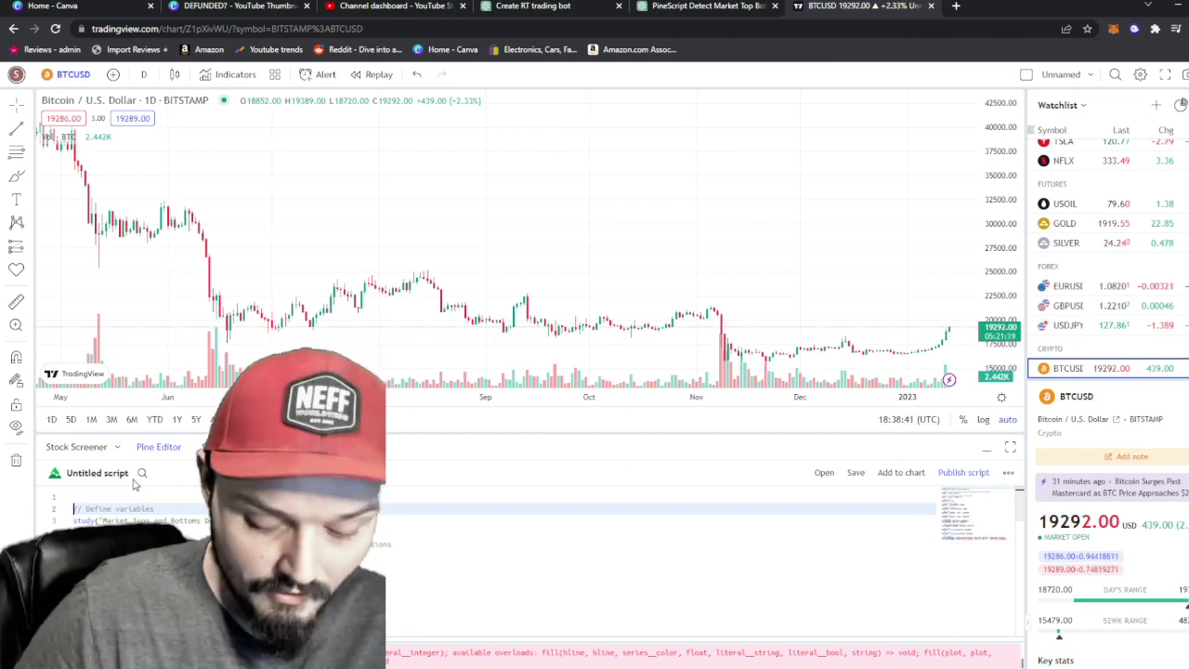
{"action": "key", "text": "Up"}
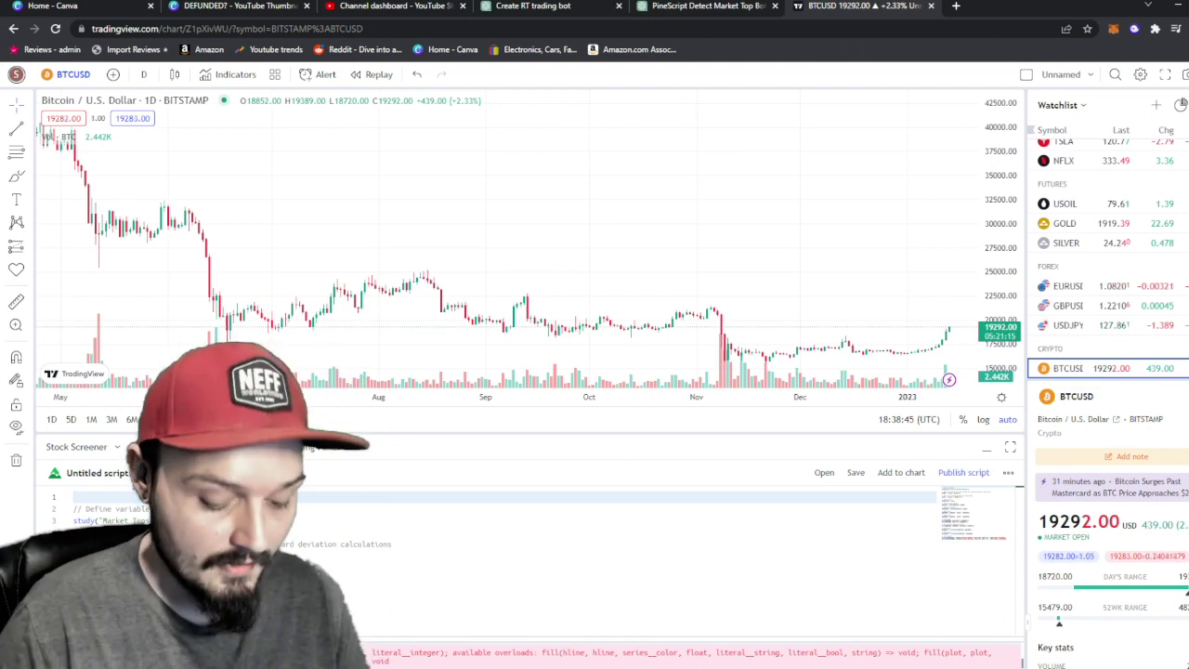
{"action": "type", "text": "/"}
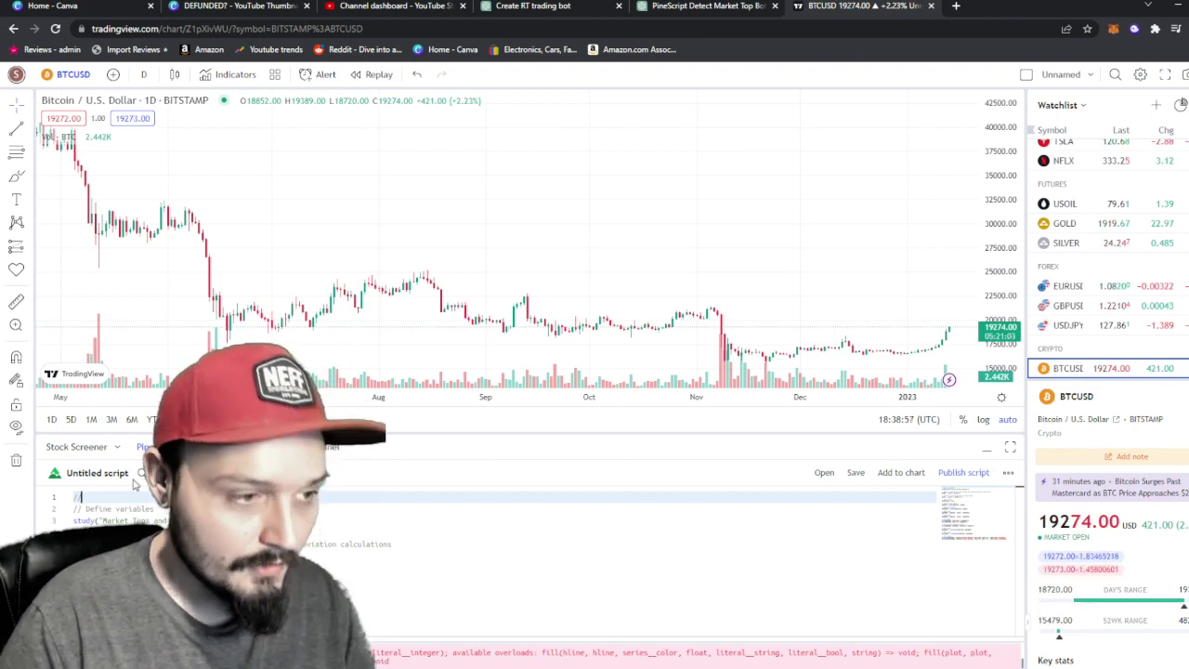
{"action": "type", "text": "/"}
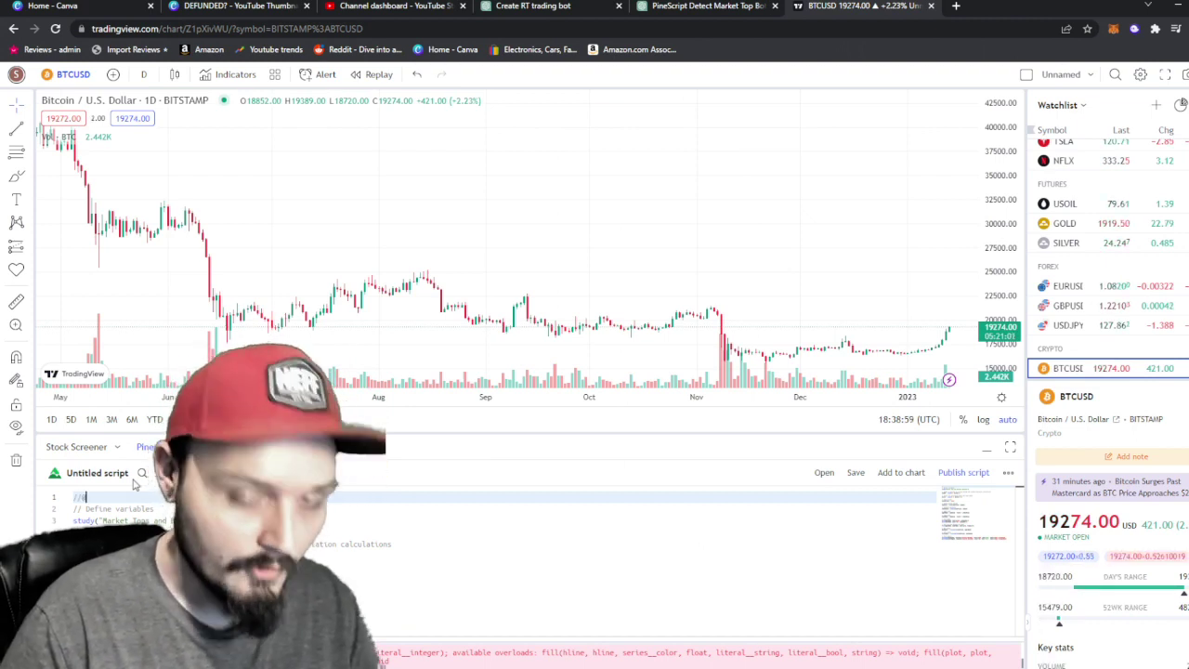
{"action": "type", "text": "@"}
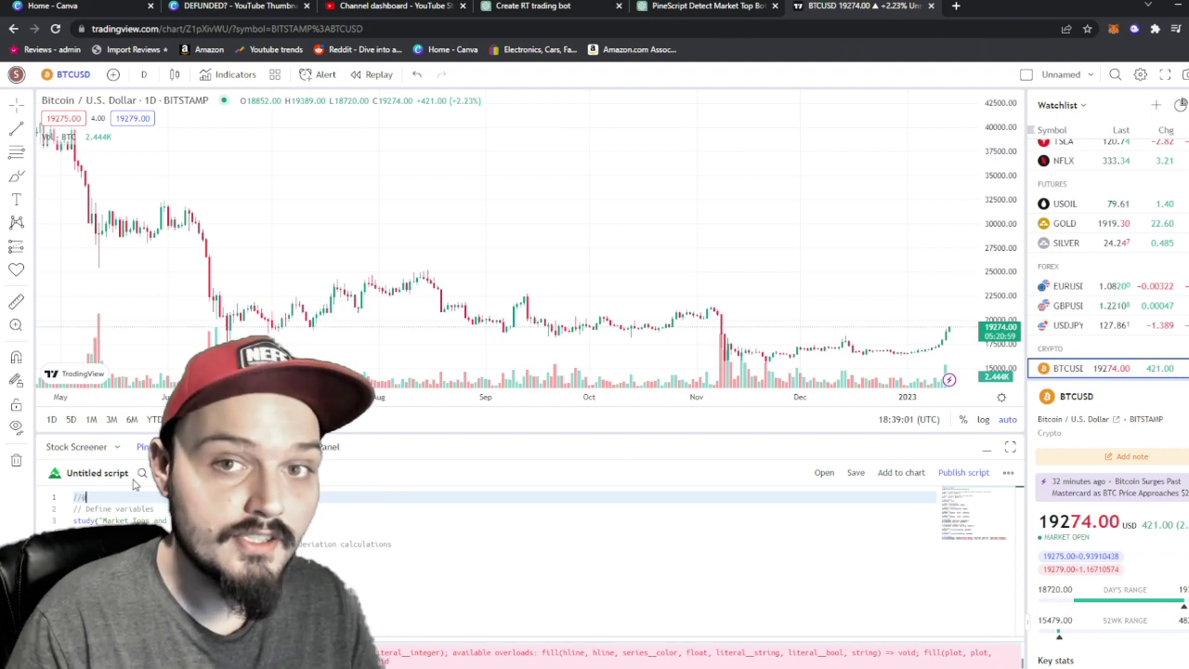
{"action": "type", "text": "vers"}
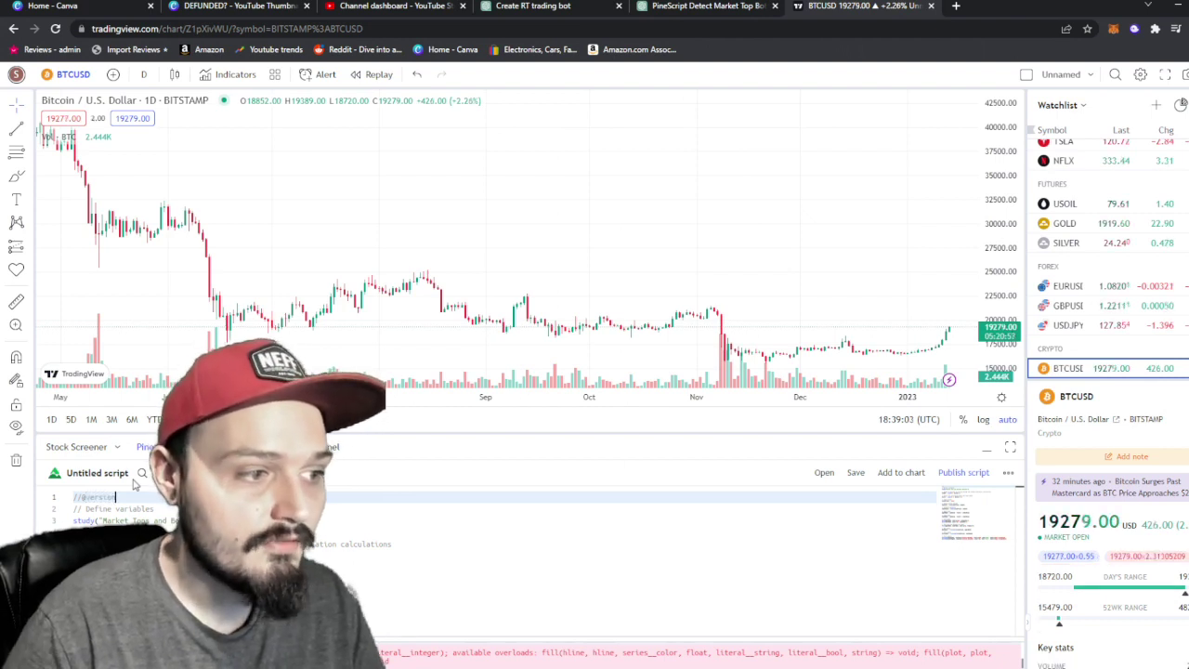
{"action": "type", "text": "ion"}
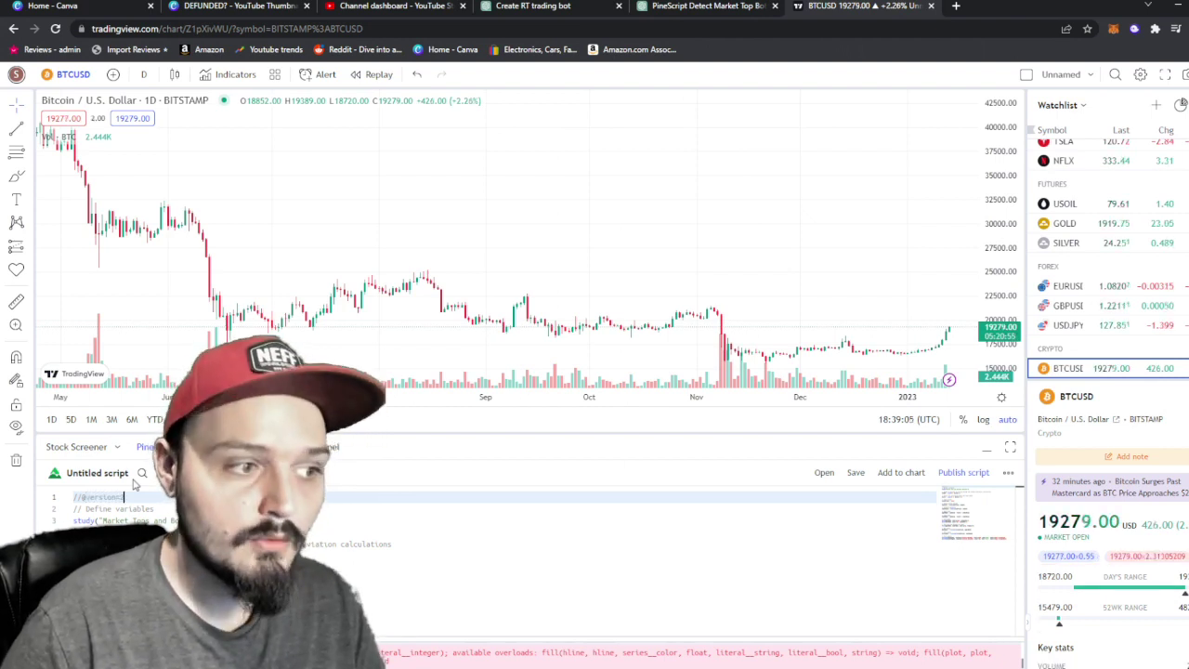
{"action": "type", "text": "="}
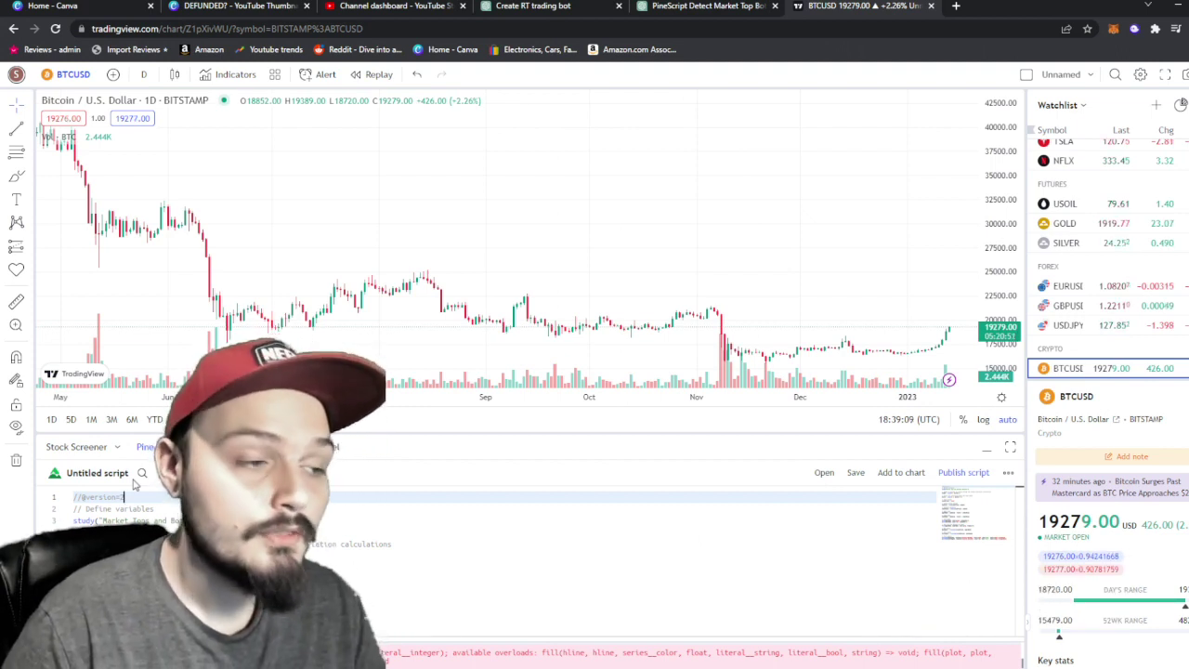
{"action": "key", "text": "BackSpace"}
{"action": "type", "text": "4"}
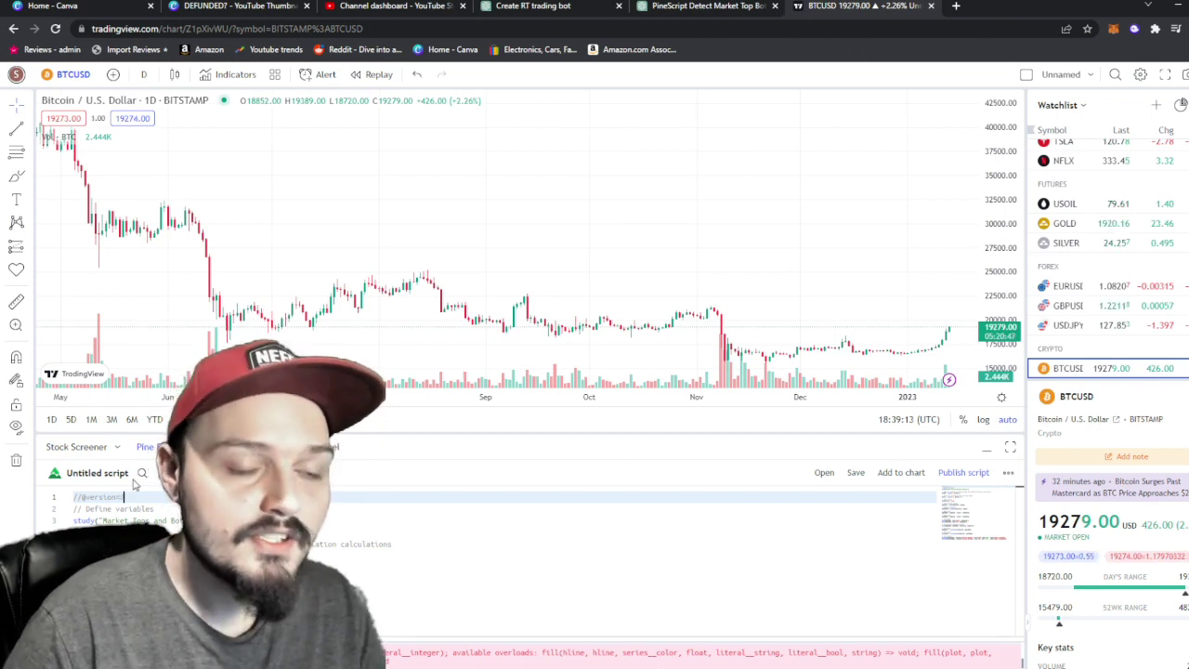
{"action": "type", "text": "5"}
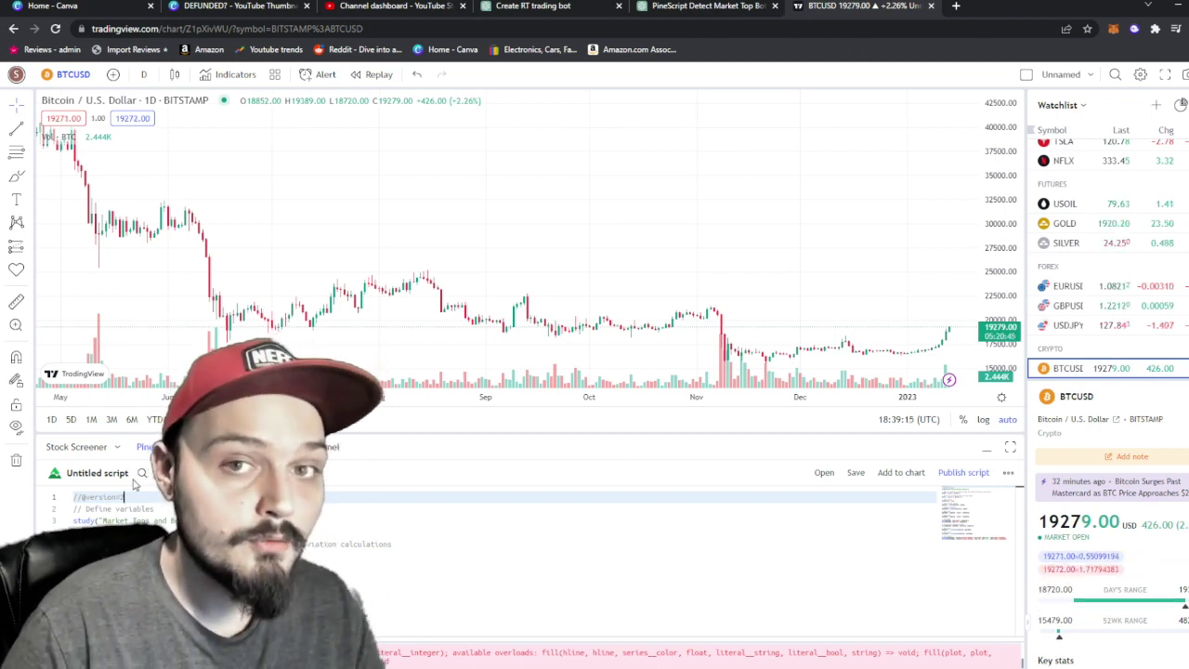